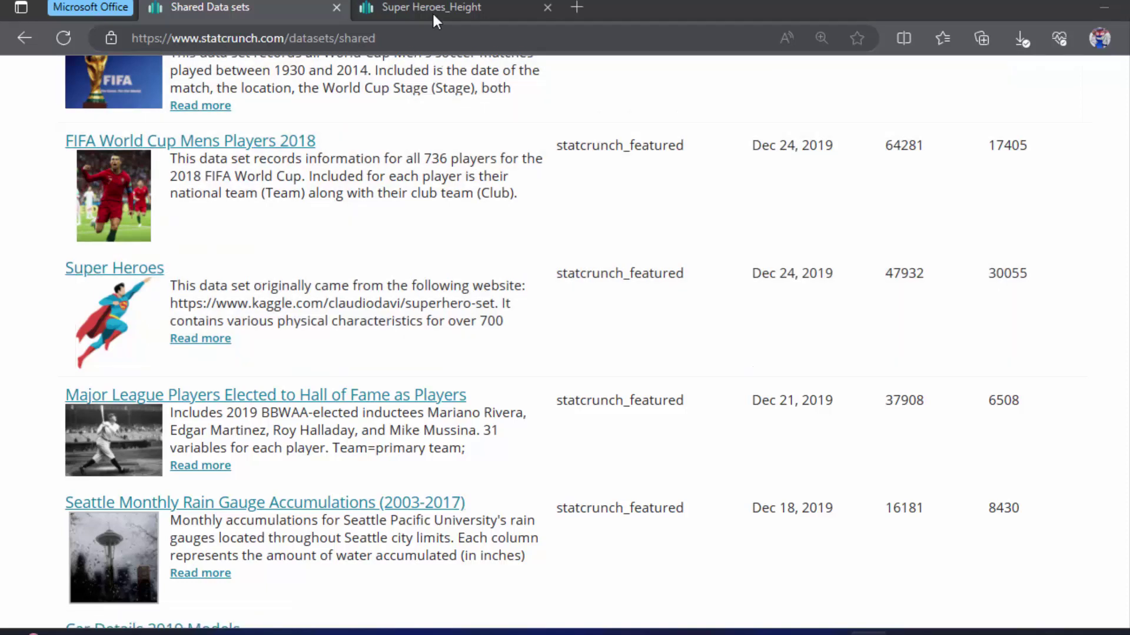
# Step: Switch to the Super Heroes_Height table and browse the Data and Stat menus without choosing anything
pyautogui.click(432, 11)
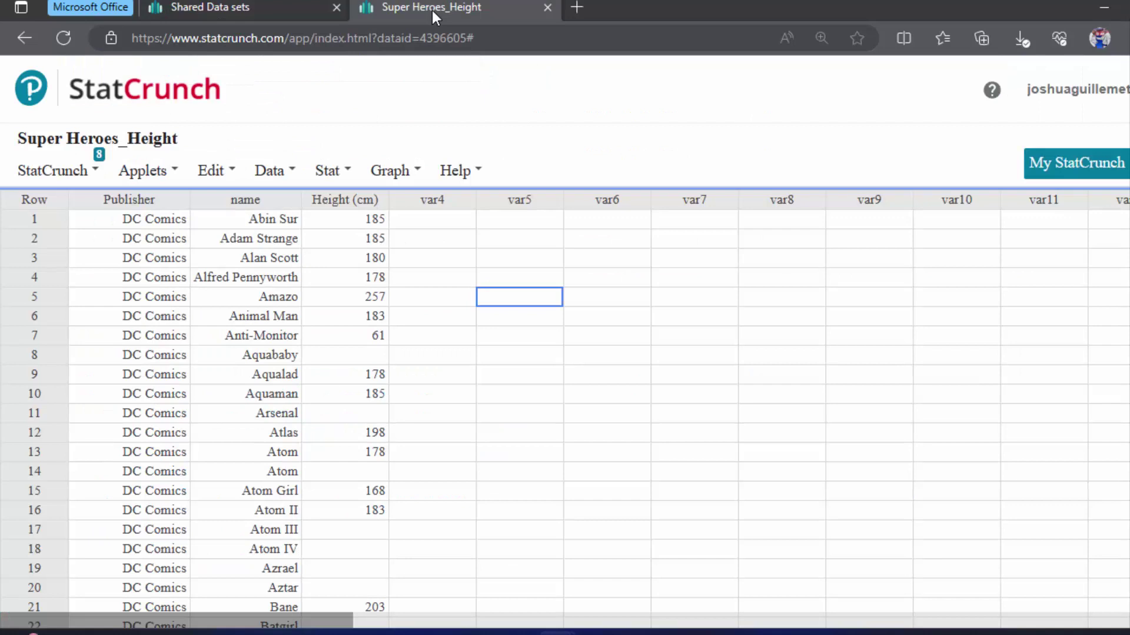
pyautogui.click(269, 170)
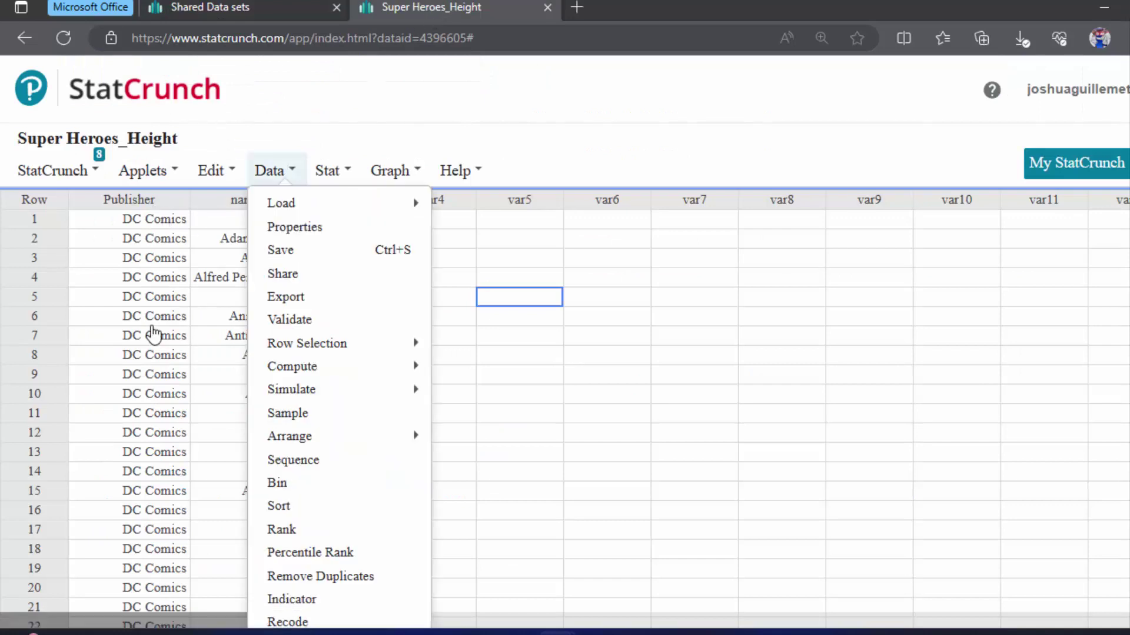
pyautogui.click(553, 150)
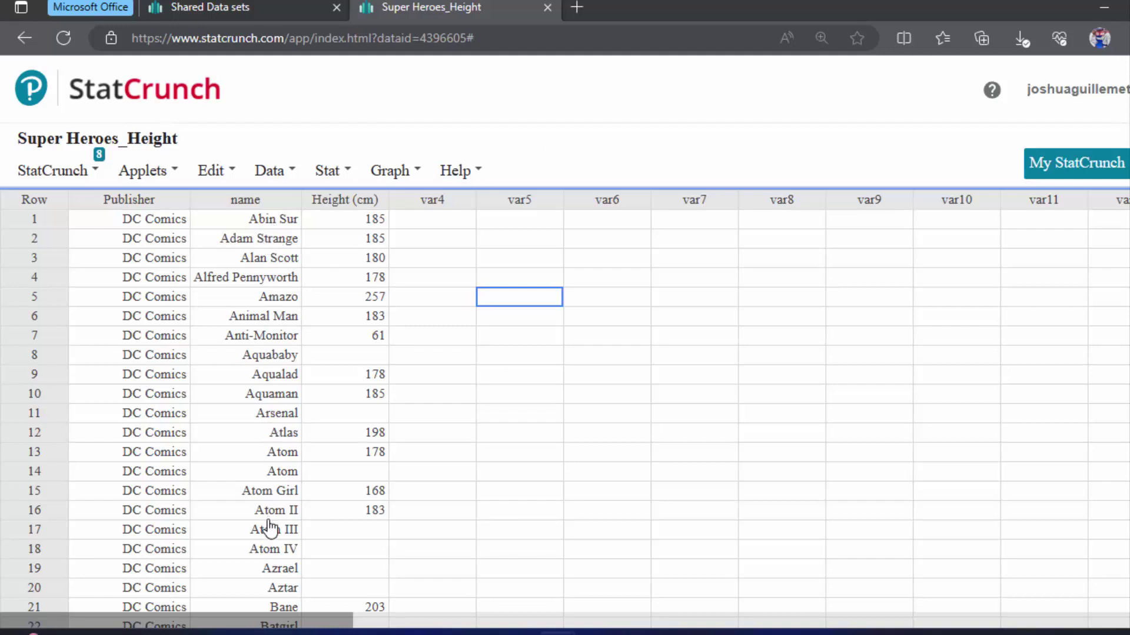
pyautogui.click(333, 170)
pyautogui.moveTo(325, 206)
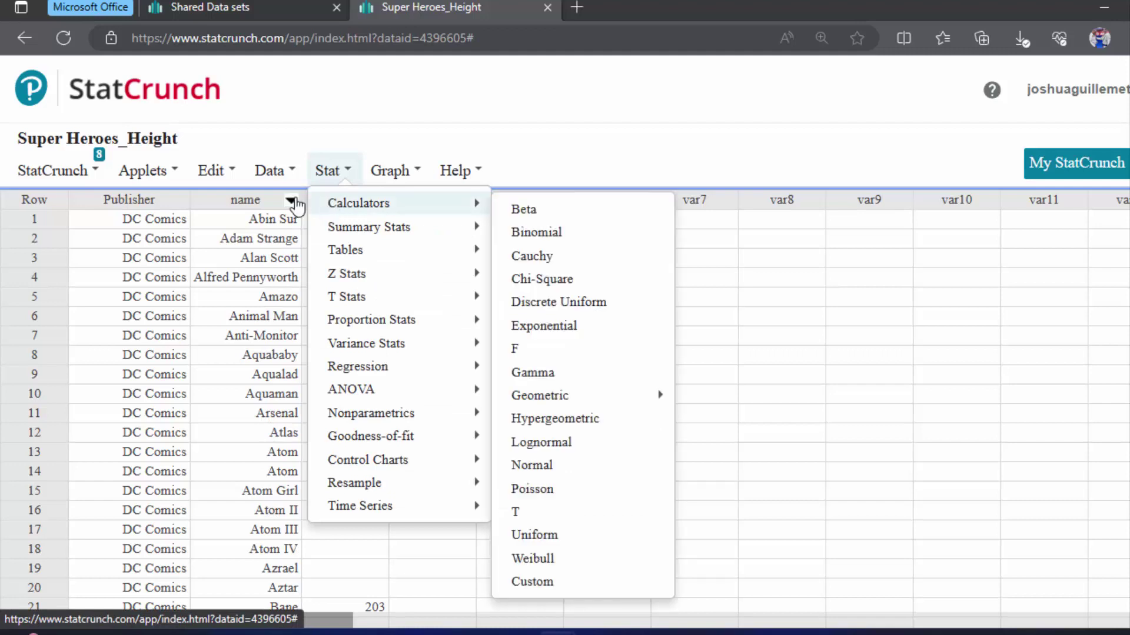
pyautogui.click(437, 137)
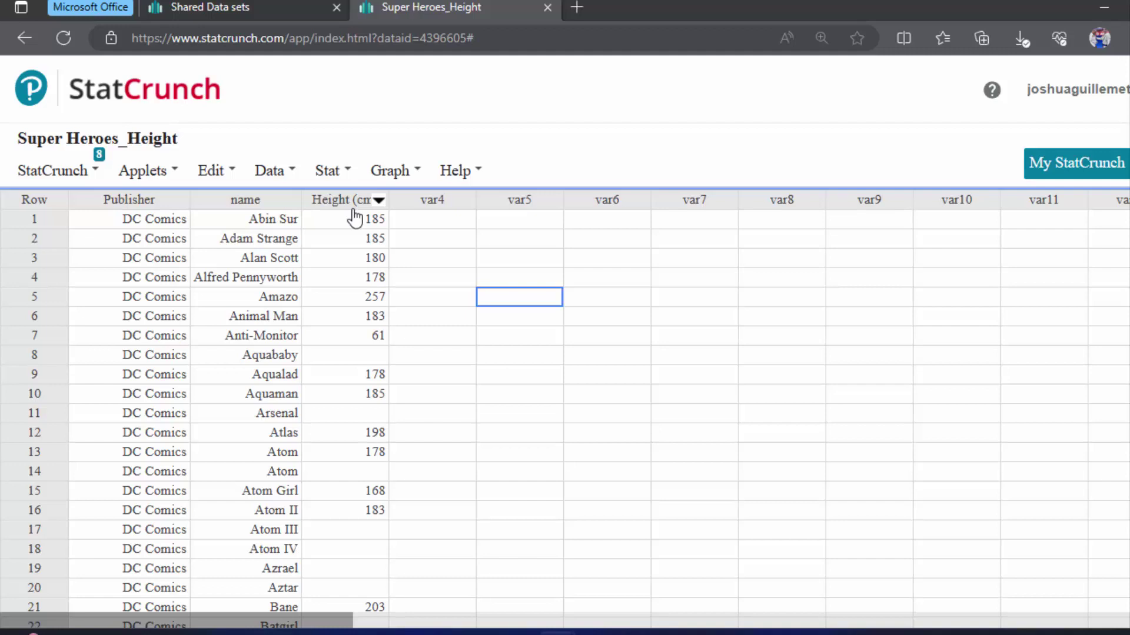
# Step: Compute Summary Stats > Columns for Height (cm) with n, Min and Range (146, 61, 218)
pyautogui.click(328, 172)
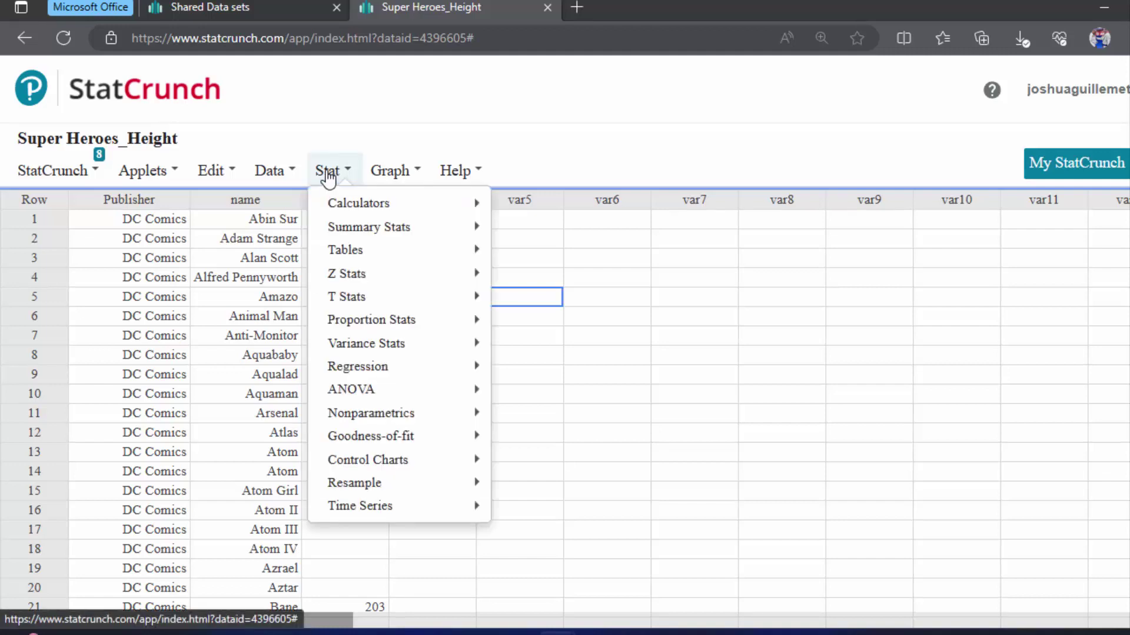
pyautogui.moveTo(324, 227)
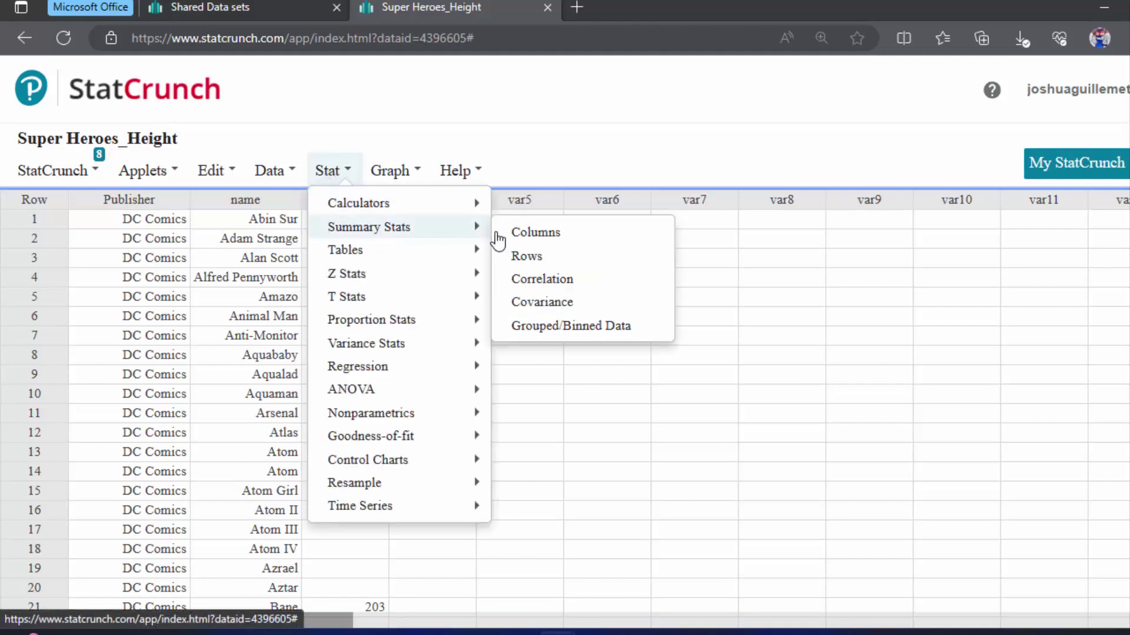
pyautogui.click(543, 236)
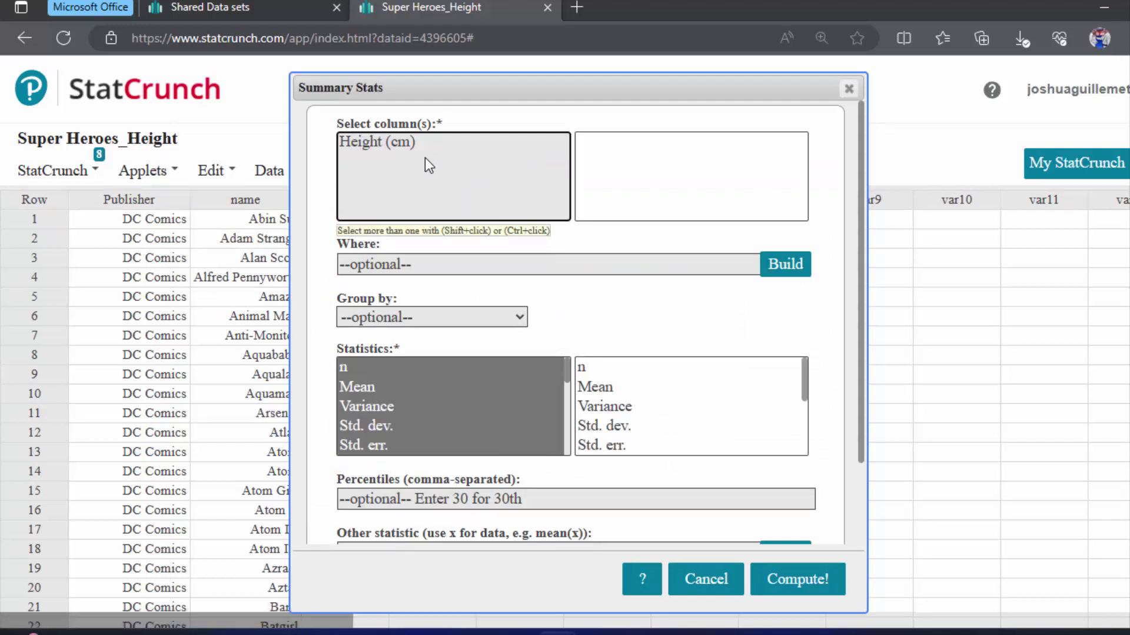
pyautogui.click(415, 146)
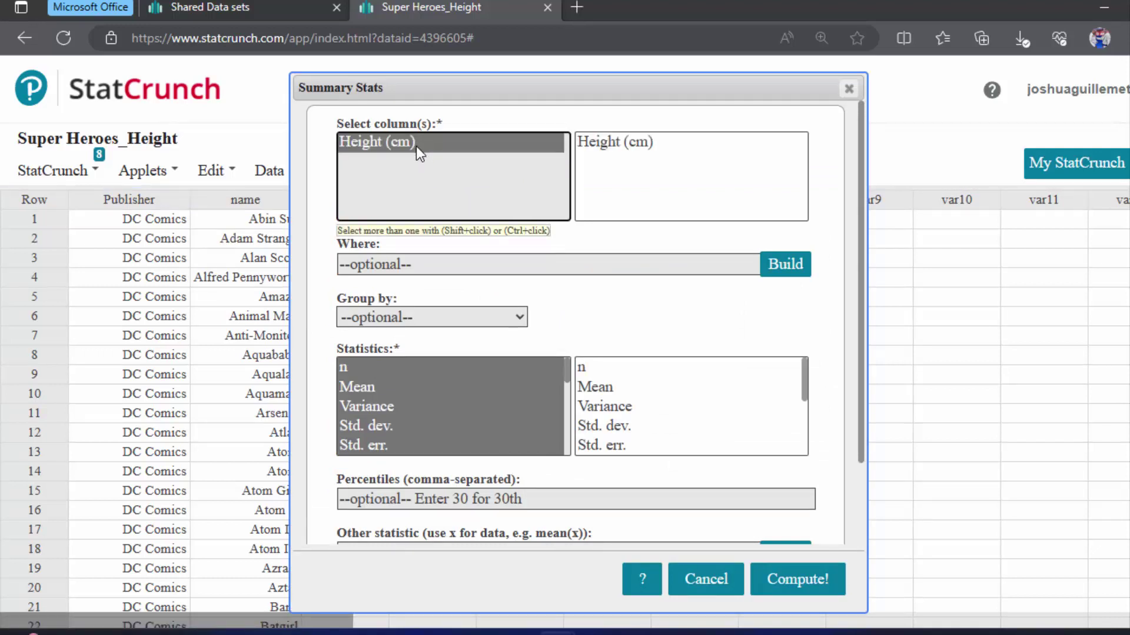
pyautogui.click(386, 370)
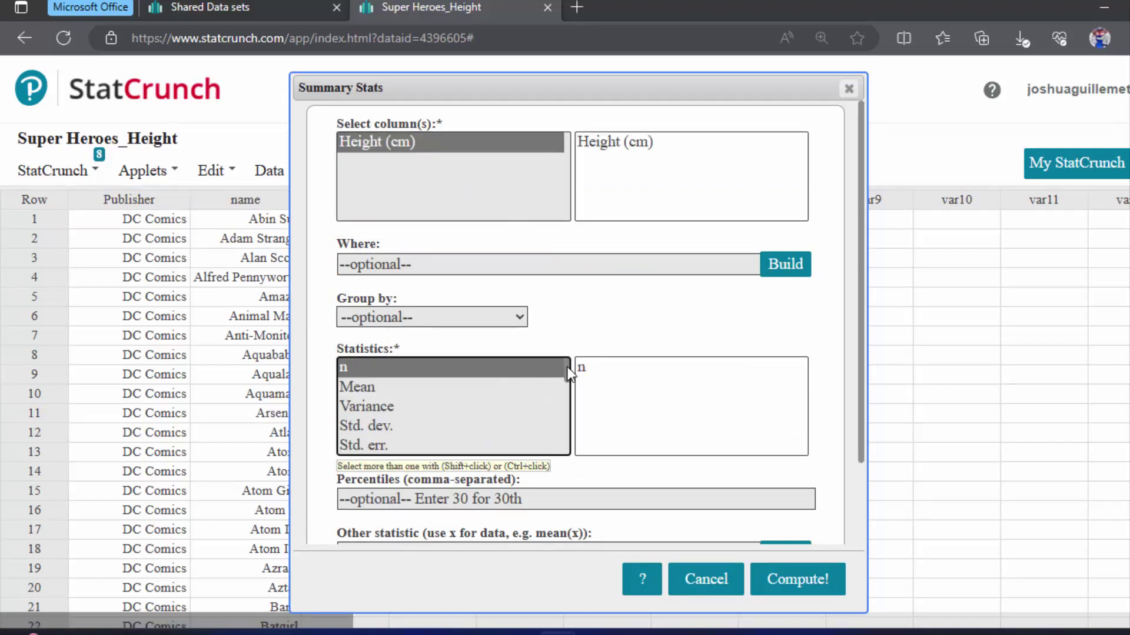
pyautogui.moveTo(568, 368); pyautogui.dragTo(574, 406)
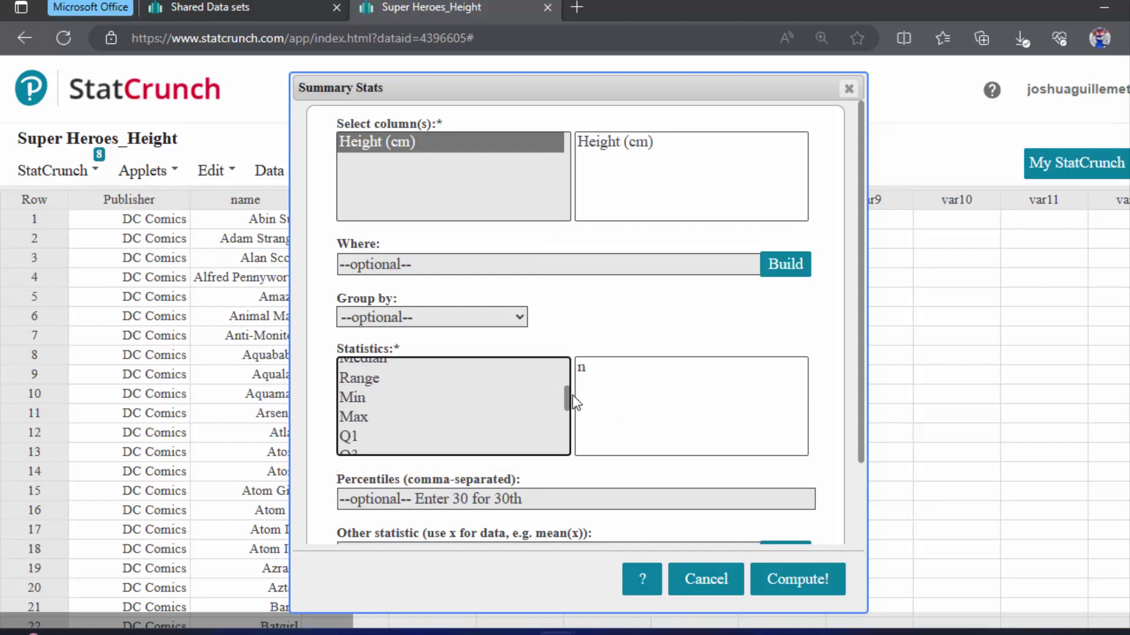
pyautogui.keyDown('ctrl'); pyautogui.click(354, 398); pyautogui.keyUp('ctrl')
pyautogui.keyDown('ctrl'); pyautogui.click(352, 379); pyautogui.keyUp('ctrl')
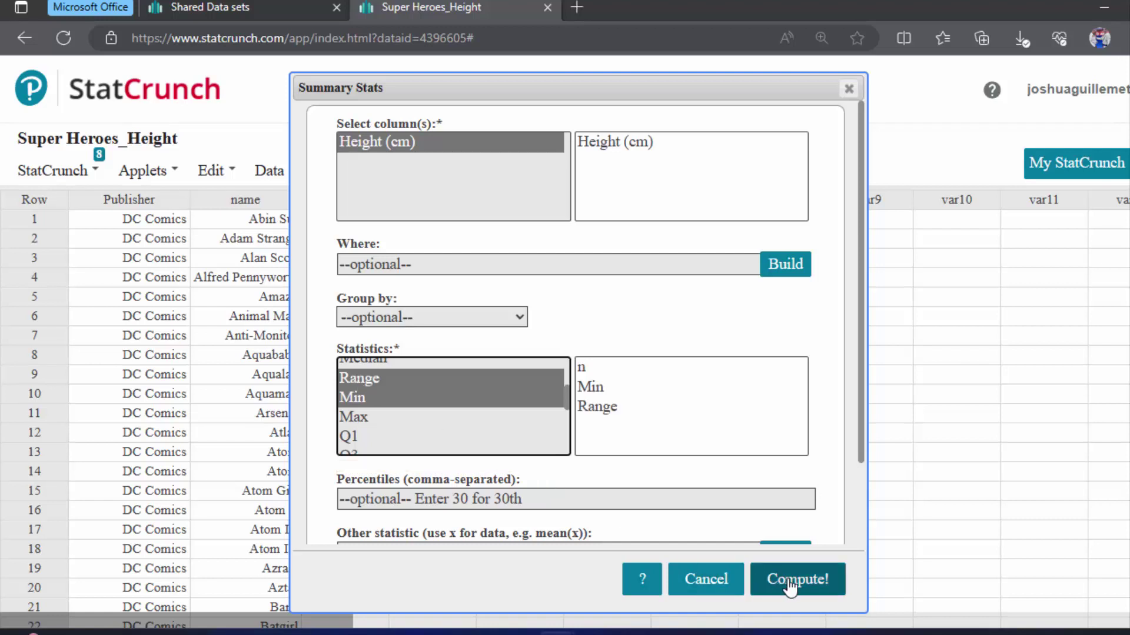
pyautogui.click(811, 580)
pyautogui.moveTo(876, 341); pyautogui.dragTo(964, 214)
pyautogui.moveTo(917, 304); pyautogui.dragTo(940, 303)
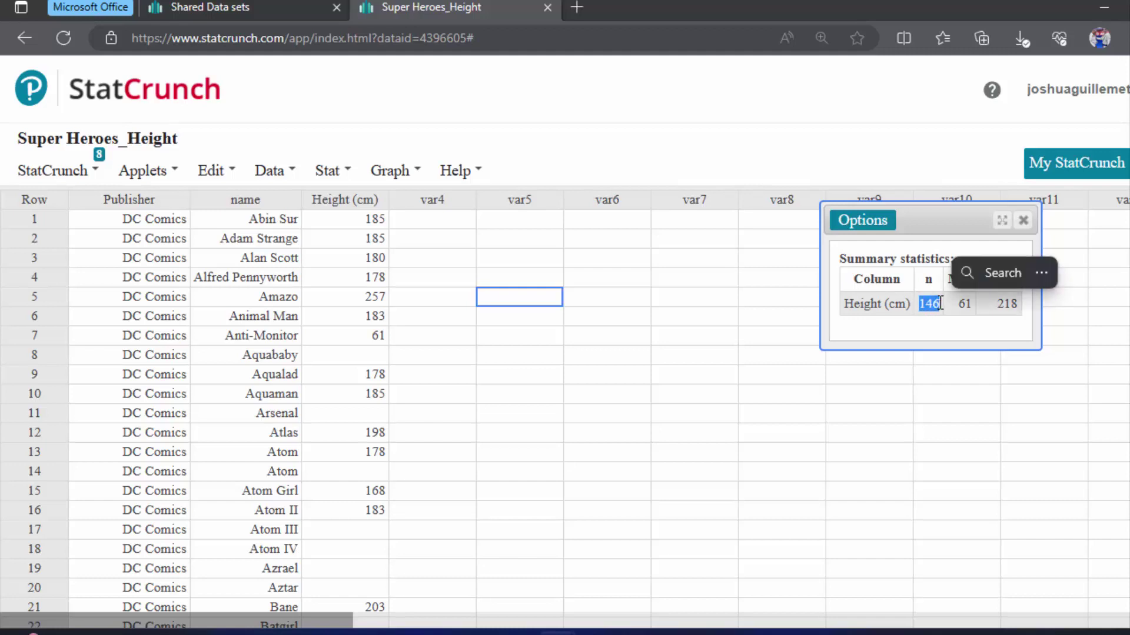
# Step: Reposition the results window, highlight the n, Min and Range values, then open the Stat menu
pyautogui.click(954, 303)
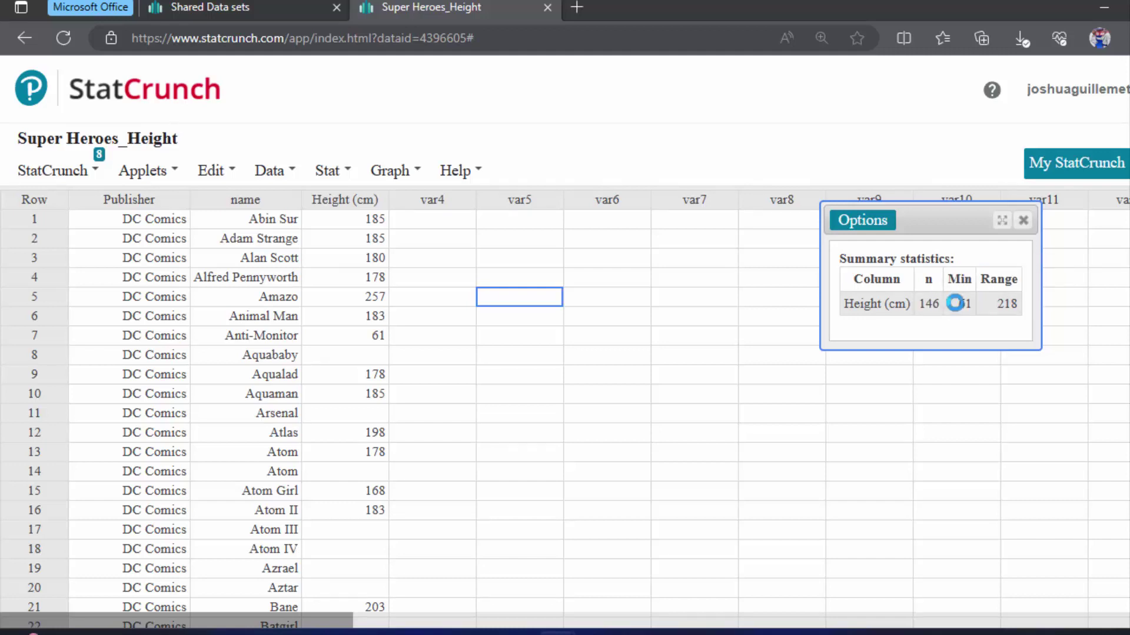
pyautogui.moveTo(954, 303); pyautogui.dragTo(1019, 303)
pyautogui.click(1018, 304)
pyautogui.moveTo(960, 218); pyautogui.dragTo(985, 250)
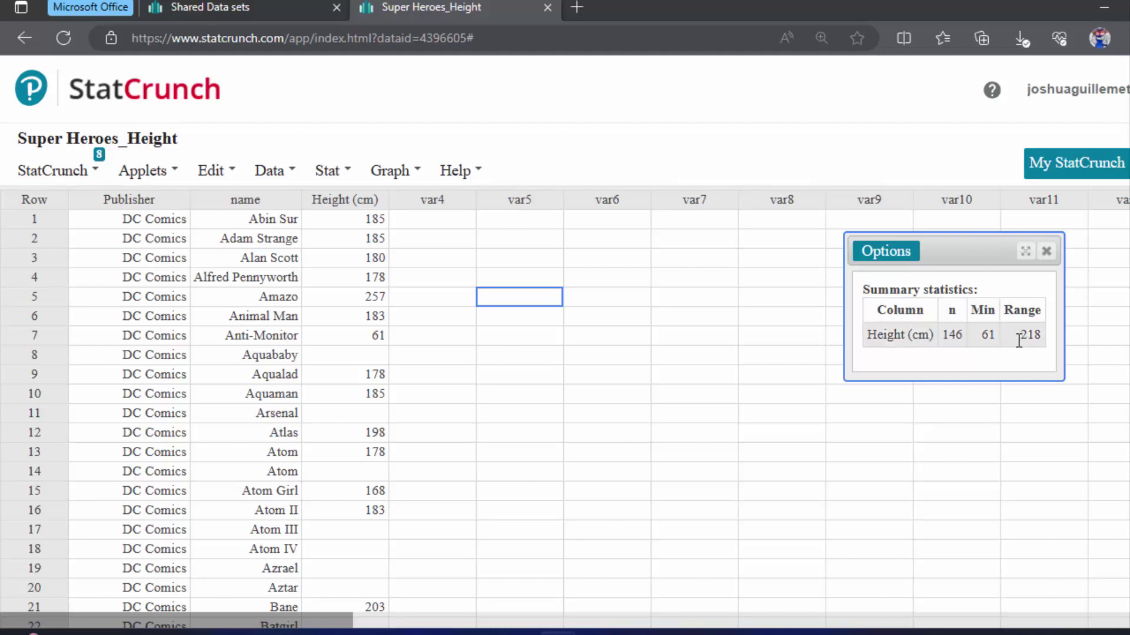
pyautogui.moveTo(1022, 340); pyautogui.dragTo(1043, 337)
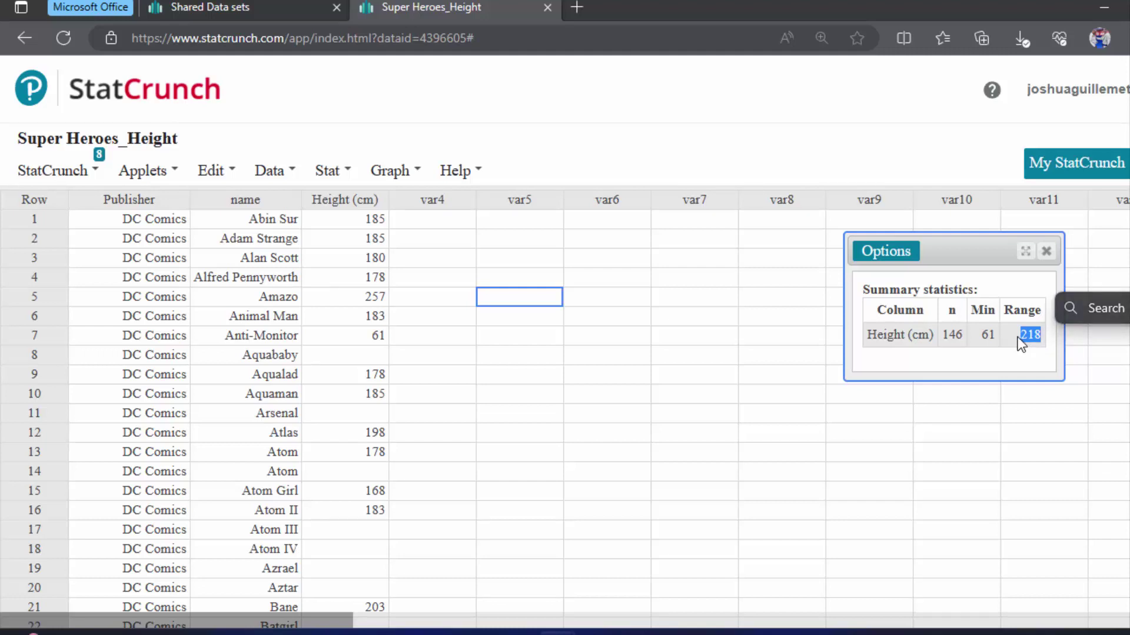
pyautogui.click(1019, 336)
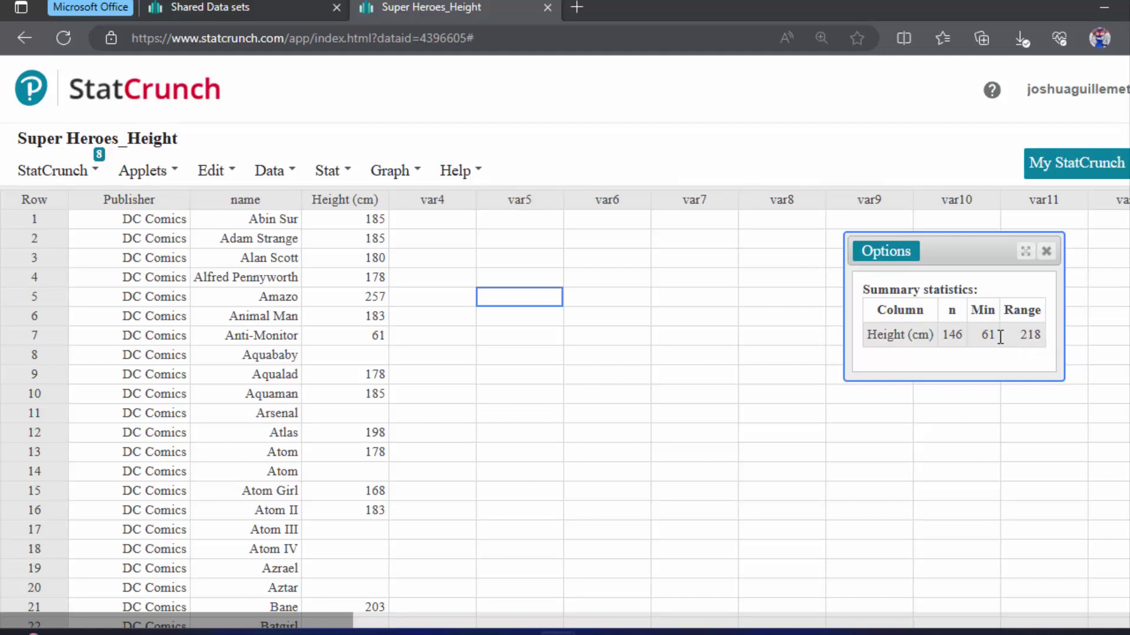
pyautogui.moveTo(982, 334); pyautogui.dragTo(994, 334)
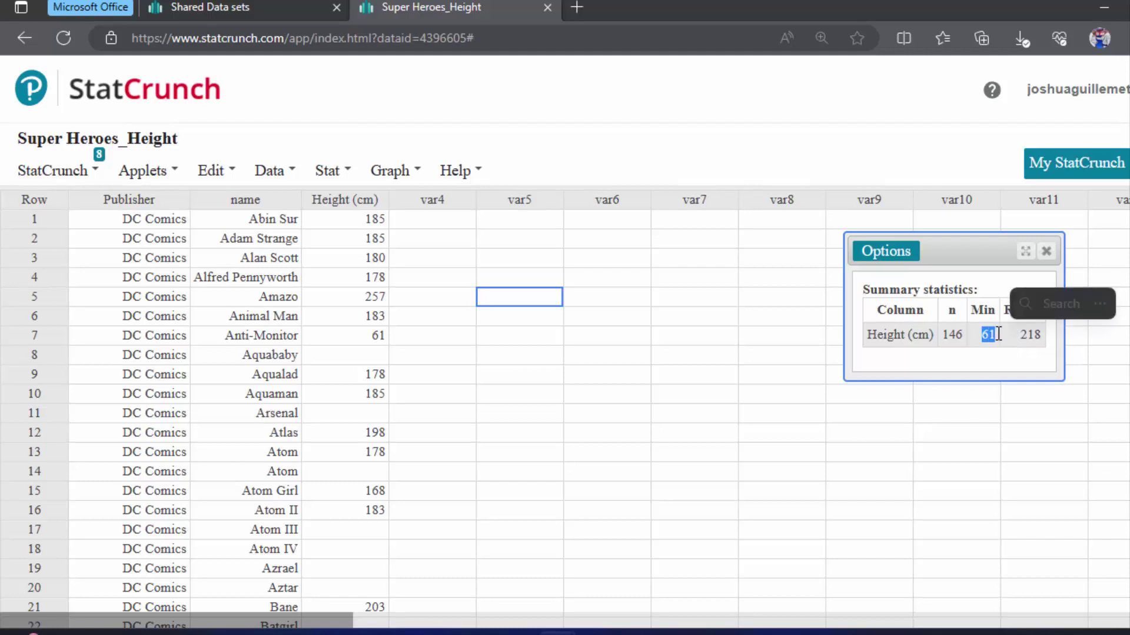
pyautogui.click(995, 334)
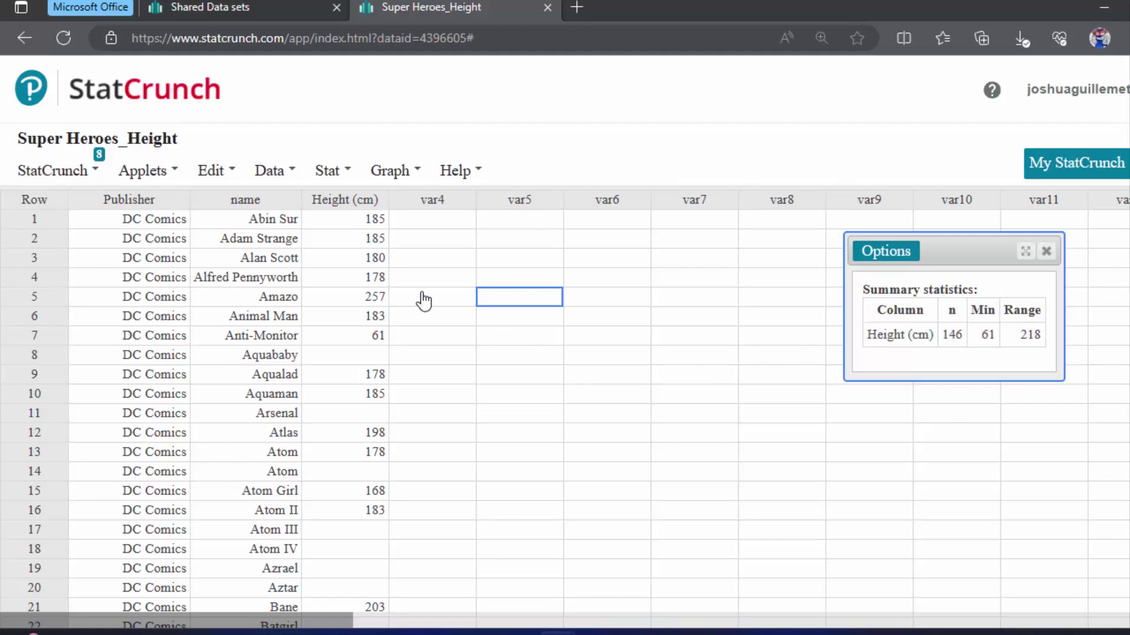
pyautogui.click(326, 174)
# Step: Start a Frequency Table for Height (cm) that reports only Frequency
pyautogui.moveTo(345, 257)
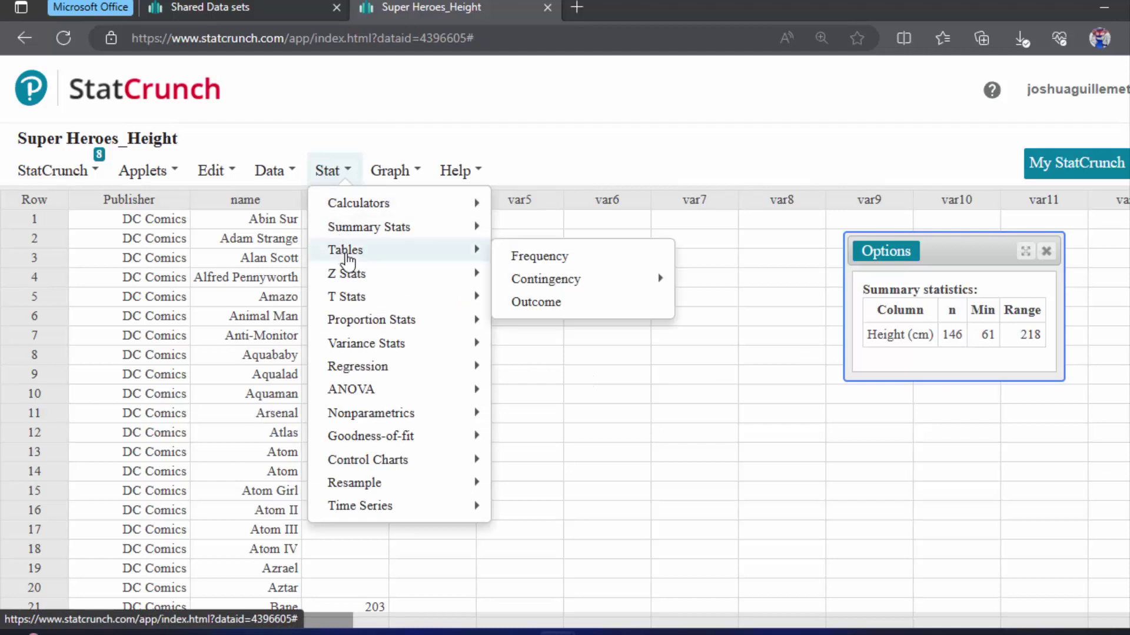
pyautogui.click(574, 262)
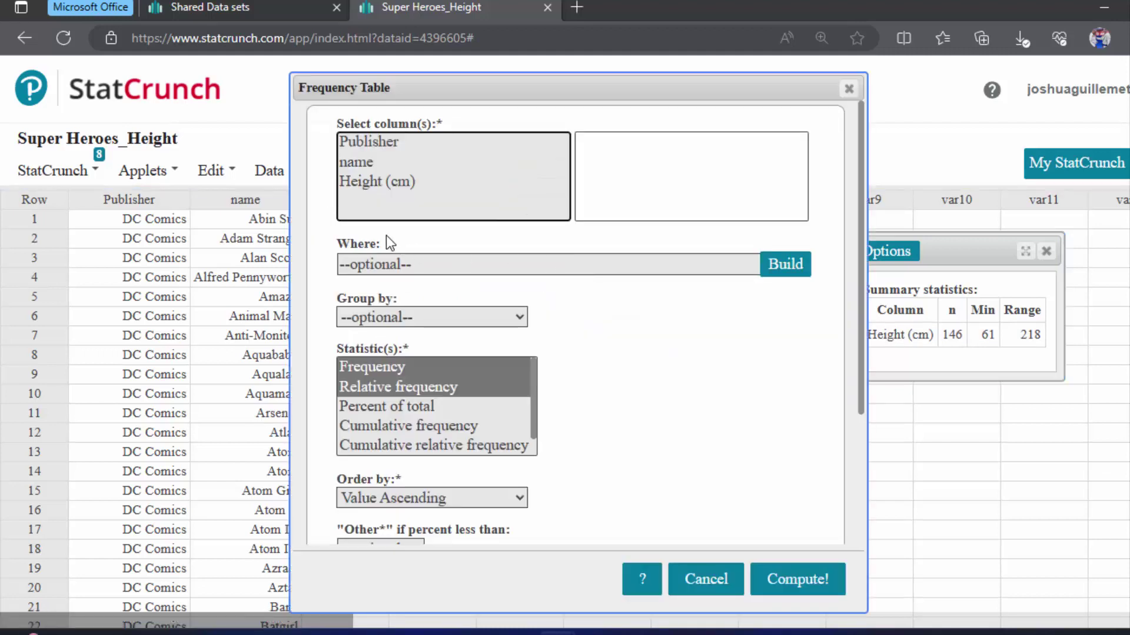
pyautogui.click(351, 185)
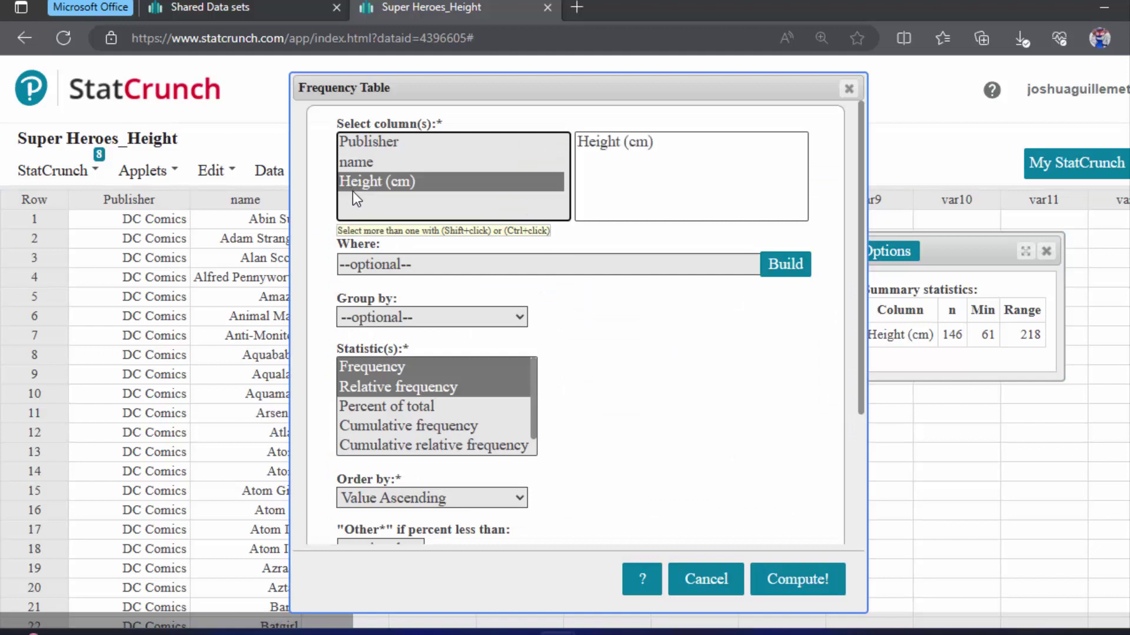
pyautogui.scroll(-3, 860, 313)
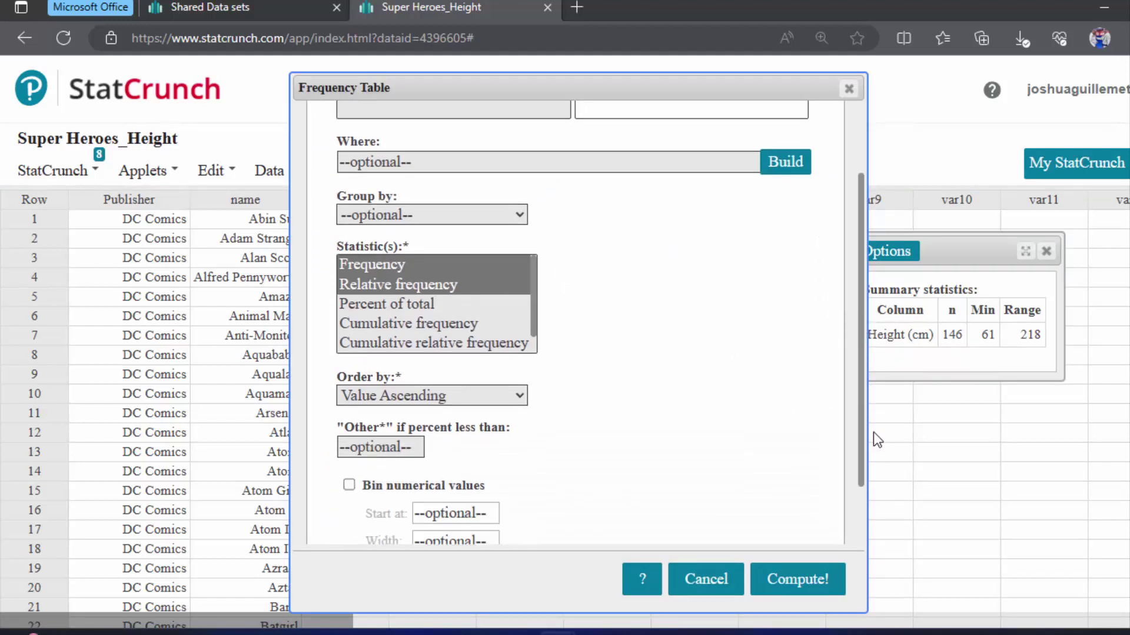
pyautogui.click(376, 181)
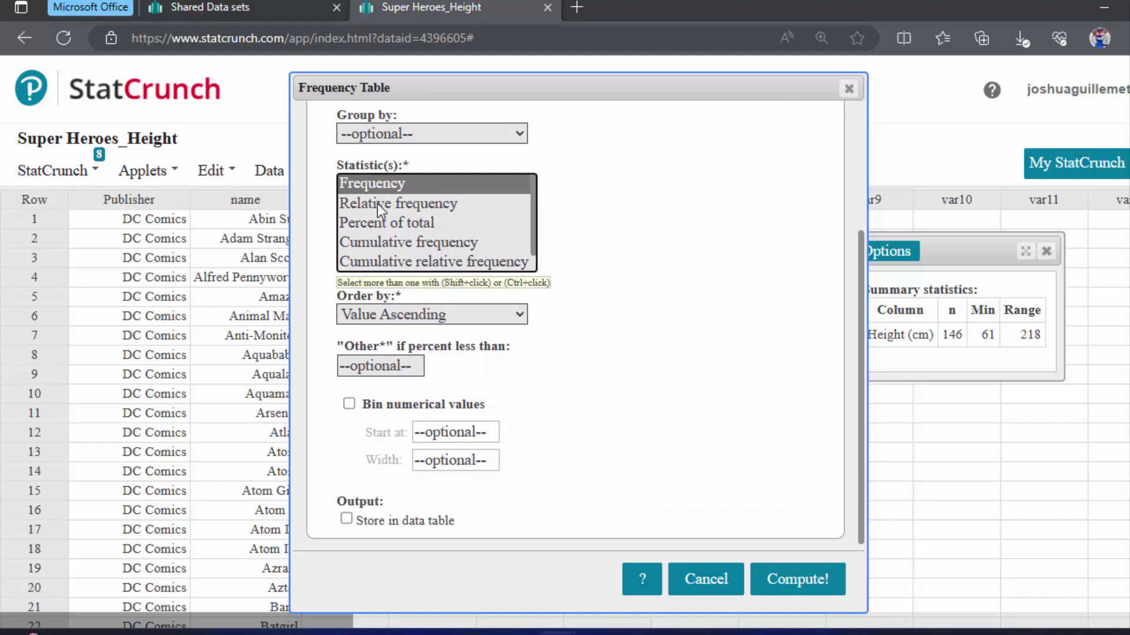
# Step: Bin Height (cm) starting at 60 with width 25, store results in the data table, and compute
pyautogui.click(351, 403)
pyautogui.click(434, 434)
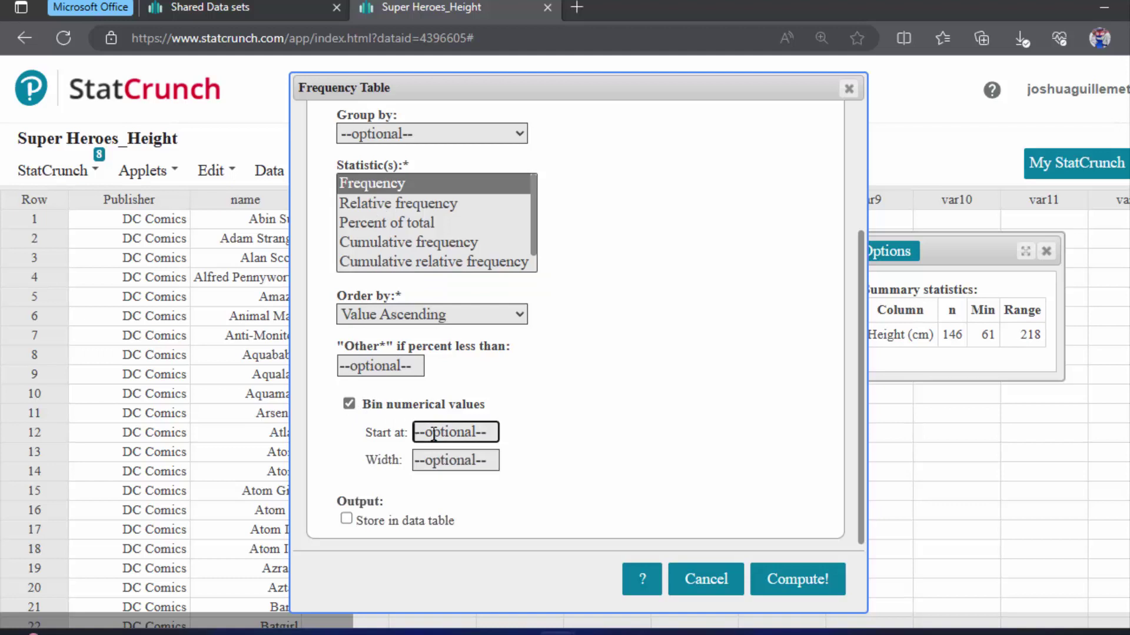
pyautogui.write('60')
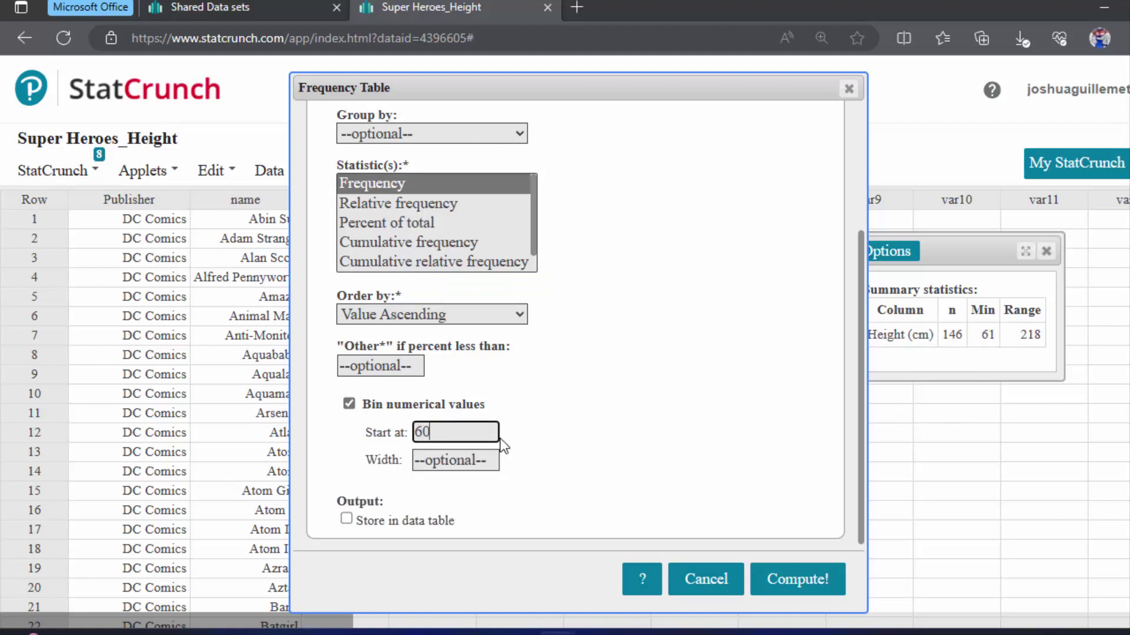
pyautogui.click(476, 461)
pyautogui.write('2')
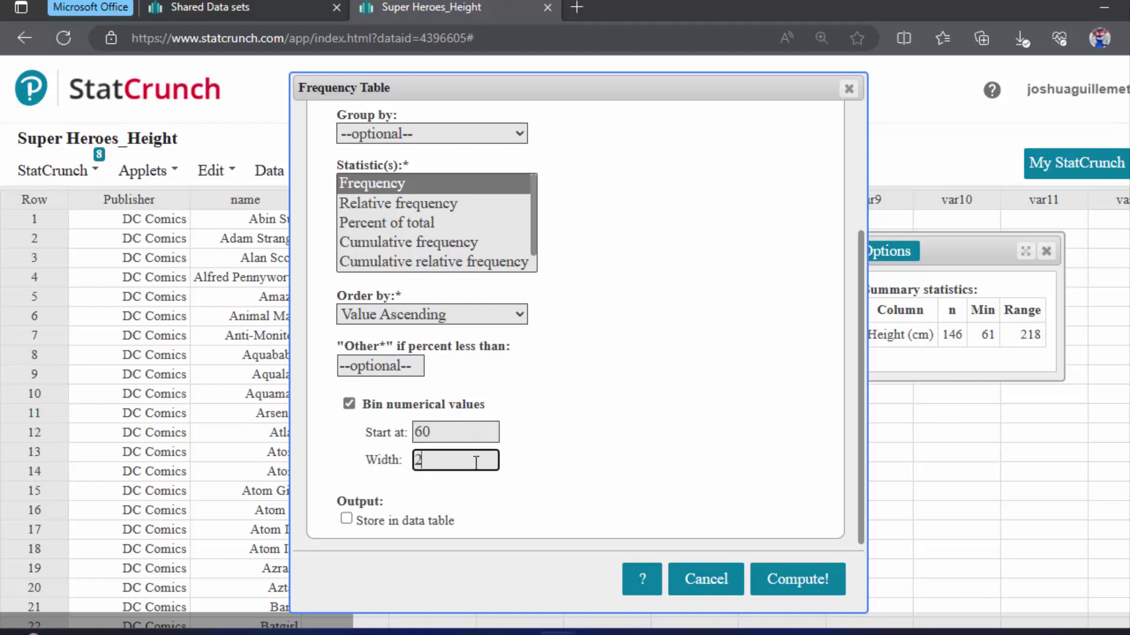
pyautogui.write('0')
pyautogui.press('BackSpace')
pyautogui.write('5')
pyautogui.click(346, 519)
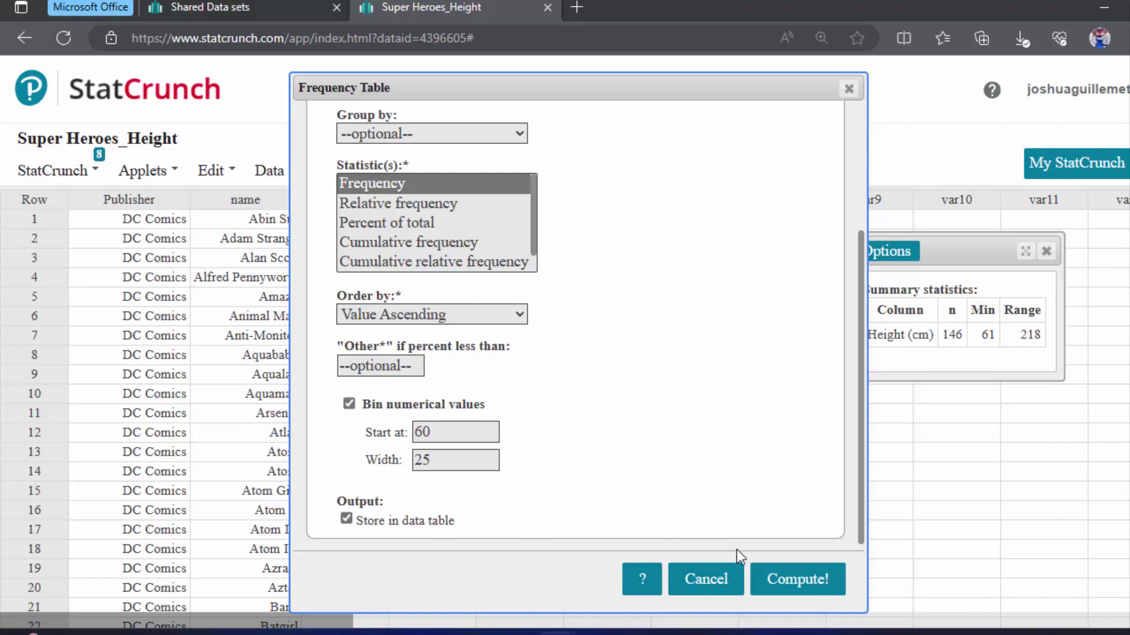
pyautogui.click(795, 581)
# Step: Close both results windows, finish the row 5 Frequency edit, and select the var6 header for renaming
pyautogui.click(1040, 261)
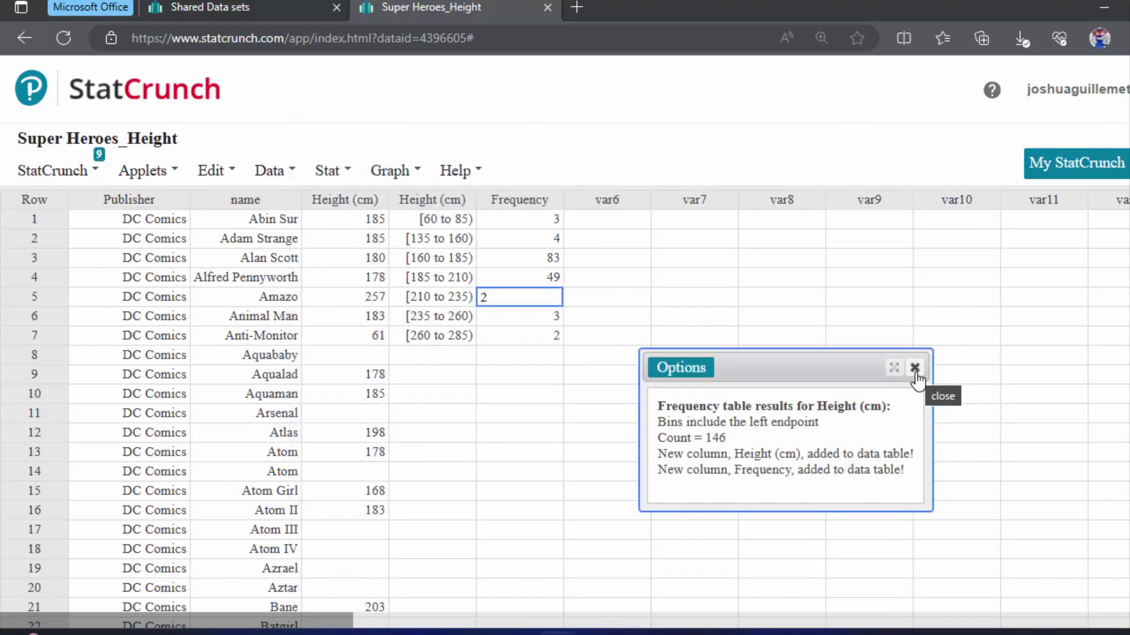
pyautogui.click(915, 368)
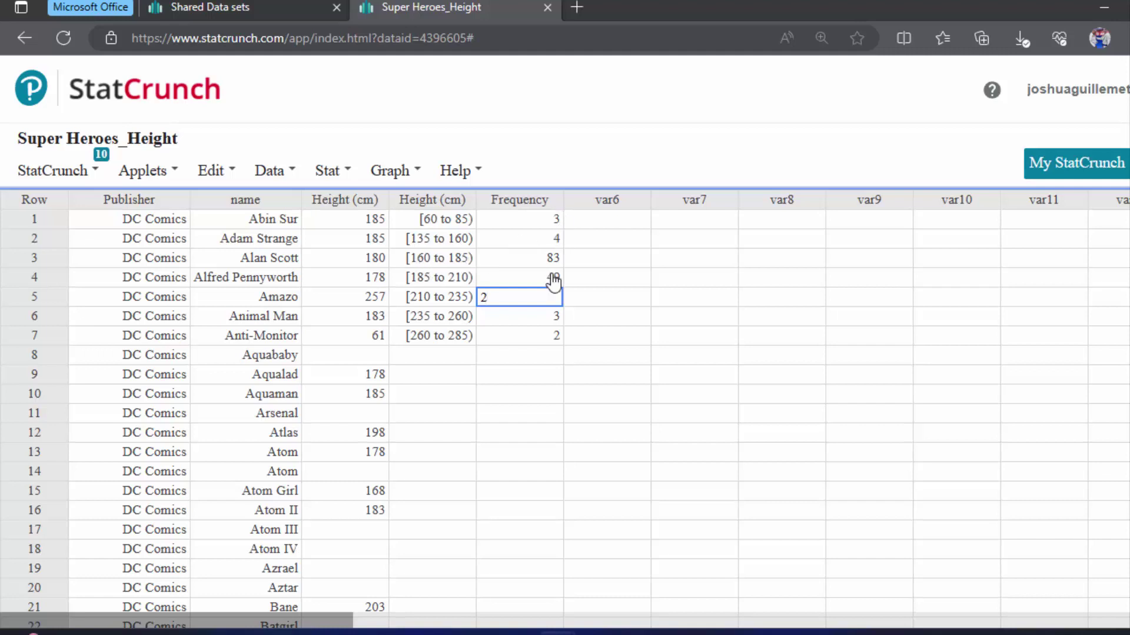
pyautogui.click(560, 374)
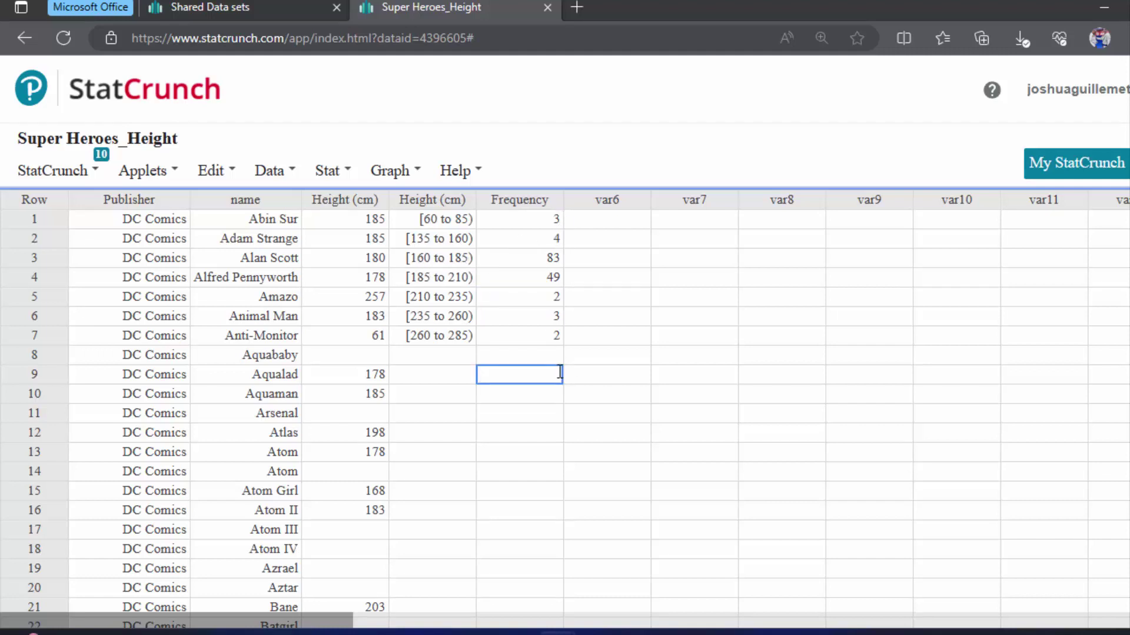
pyautogui.click(627, 202)
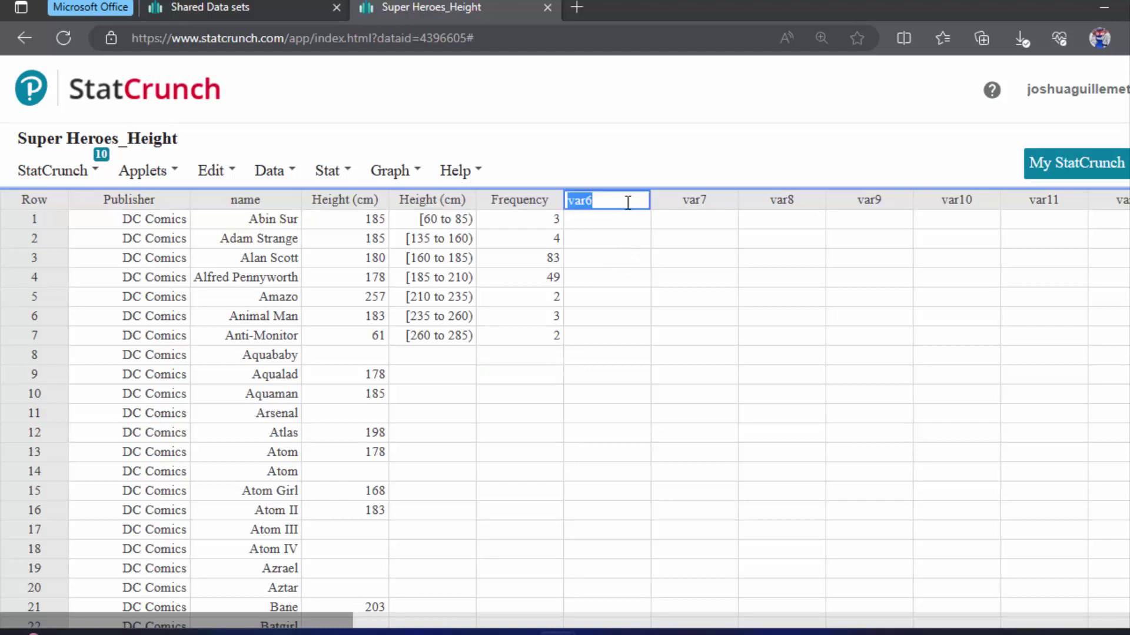
# Step: Name the column lower and enter 60, 135, 160, 185, 210, 235, 260 down its rows
pyautogui.write('lower')
pyautogui.press('Return')
pyautogui.write('60')
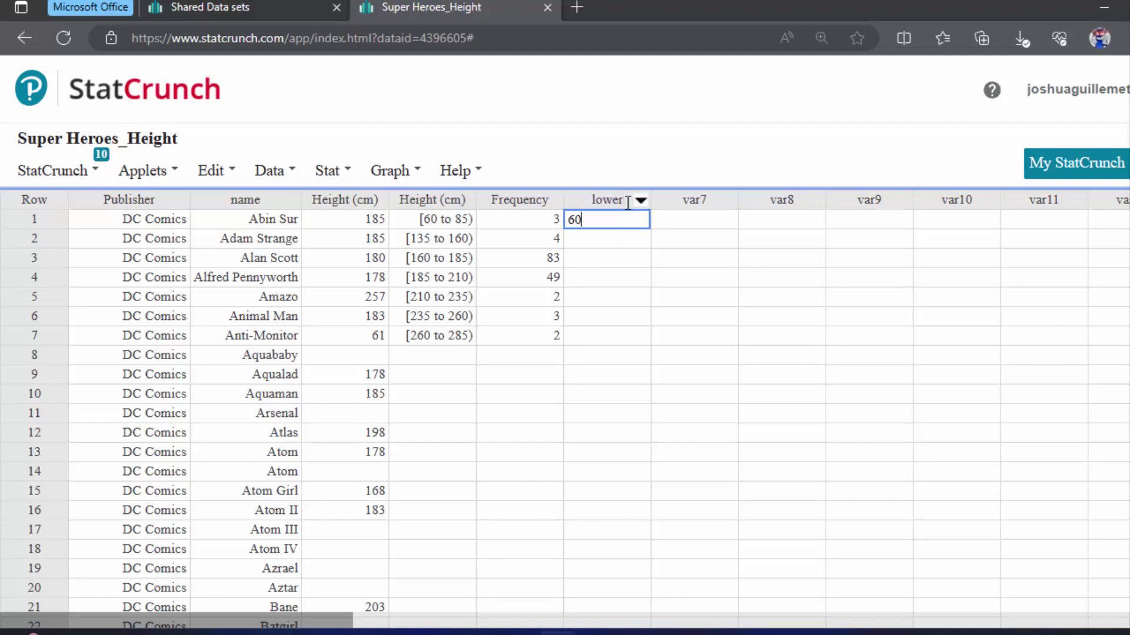
pyautogui.press('Return')
pyautogui.write('135')
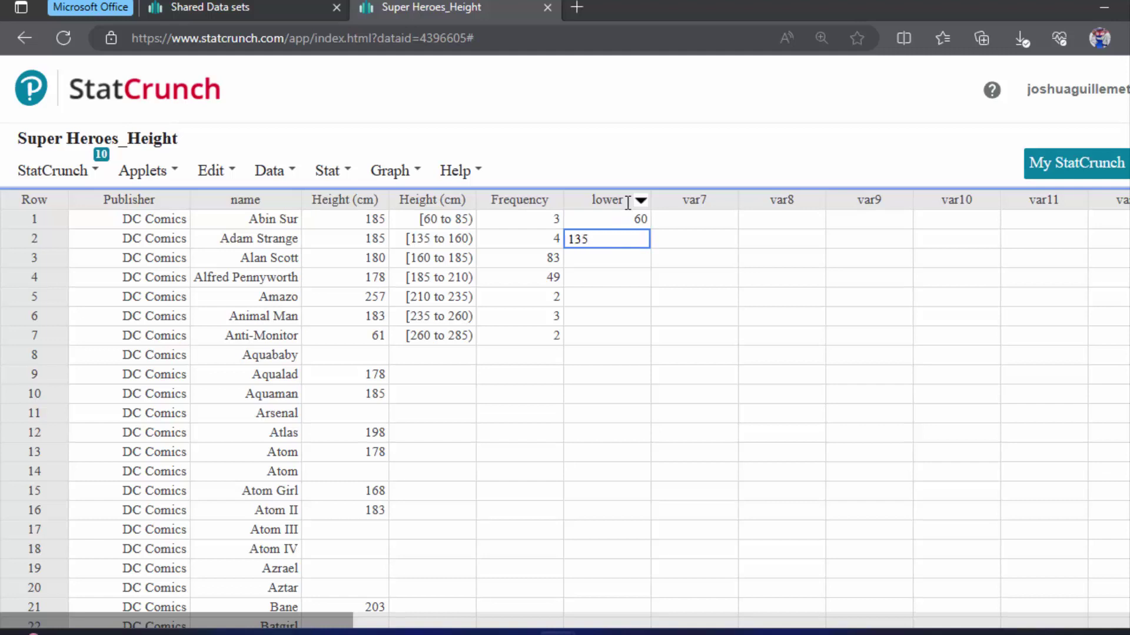
pyautogui.press('Return')
pyautogui.write('160')
pyautogui.press('Return')
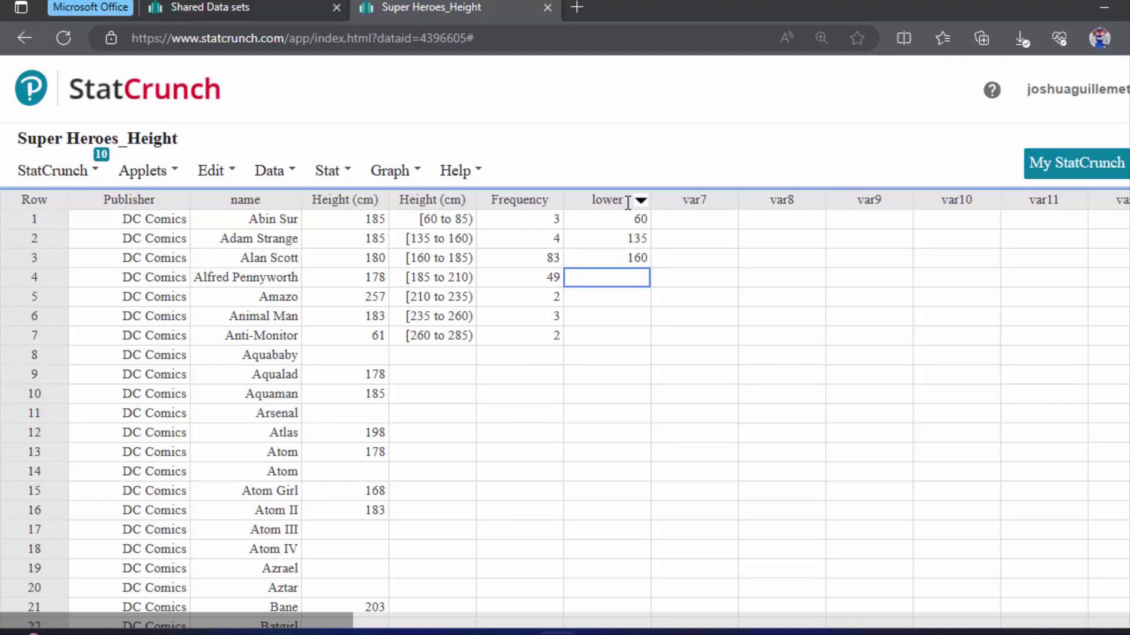
pyautogui.write('185')
pyautogui.press('Return')
pyautogui.write('210')
pyautogui.press('Return')
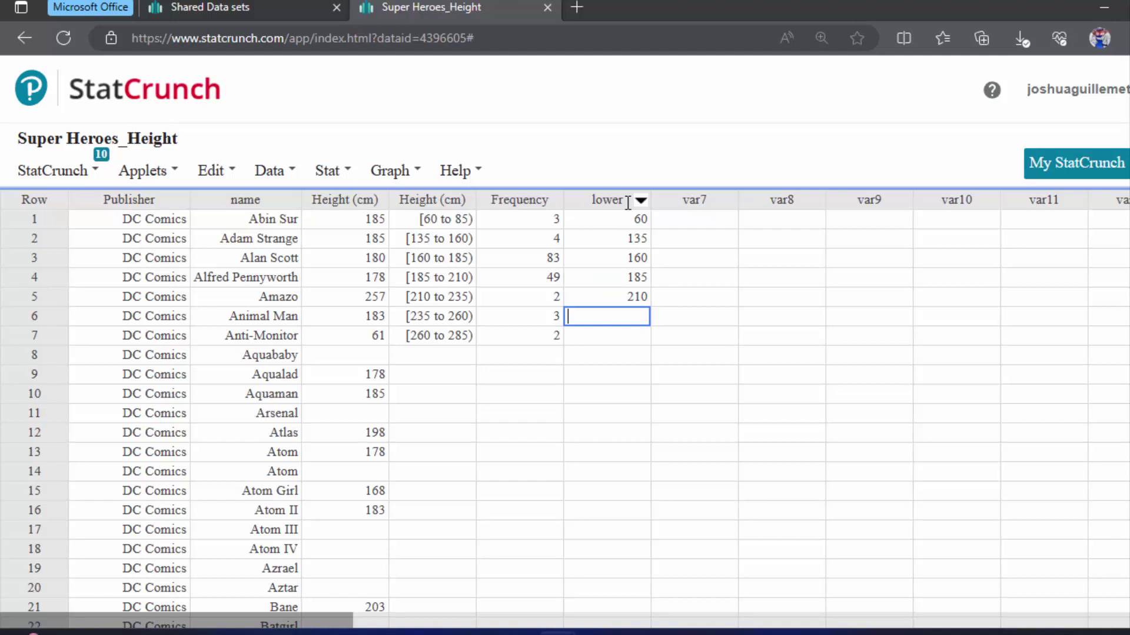
pyautogui.write('3')
pyautogui.press('BackSpace')
pyautogui.write('235')
pyautogui.press('Return')
pyautogui.write('260')
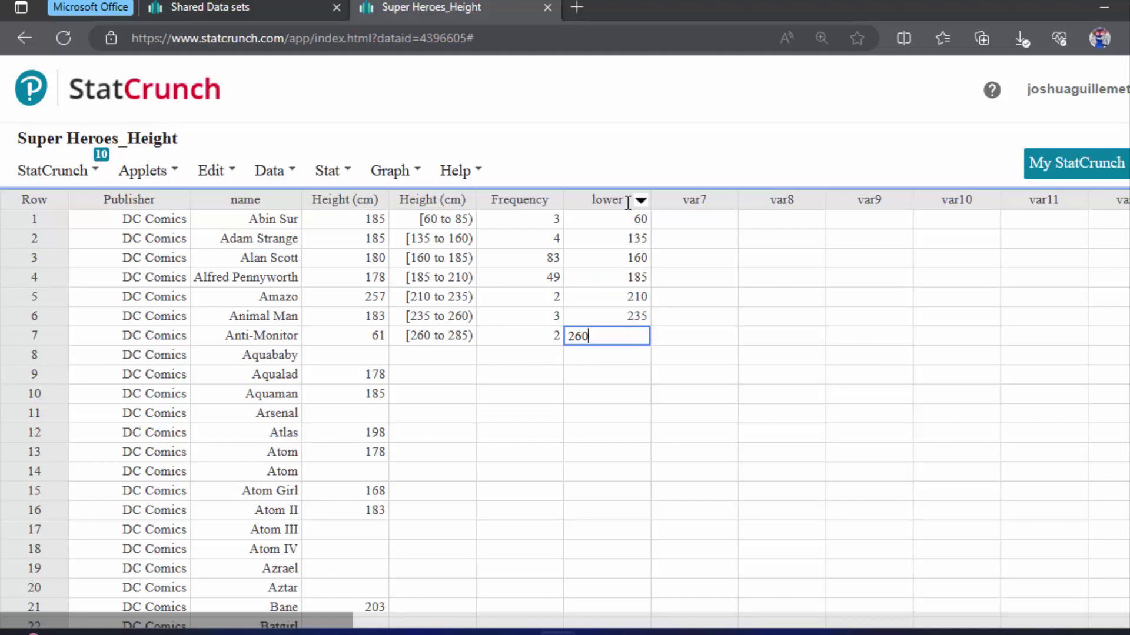
pyautogui.press('Return')
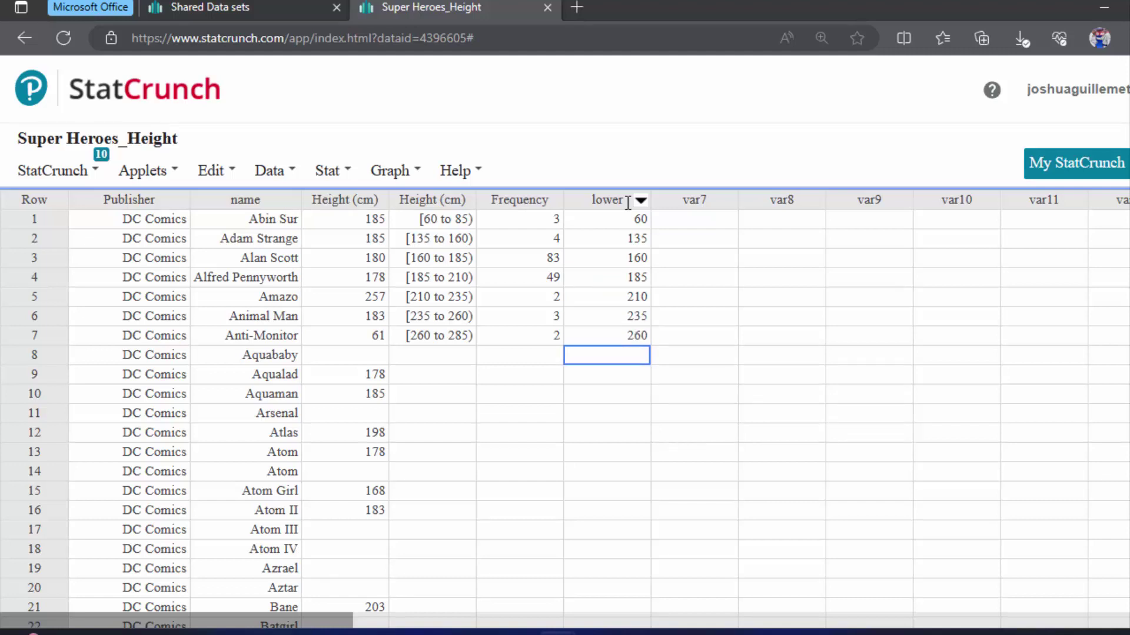
# Step: Name the var7 column upper and enter 85, 160, 185, 210, 235, 260, 285
pyautogui.click(703, 201)
pyautogui.write('upper')
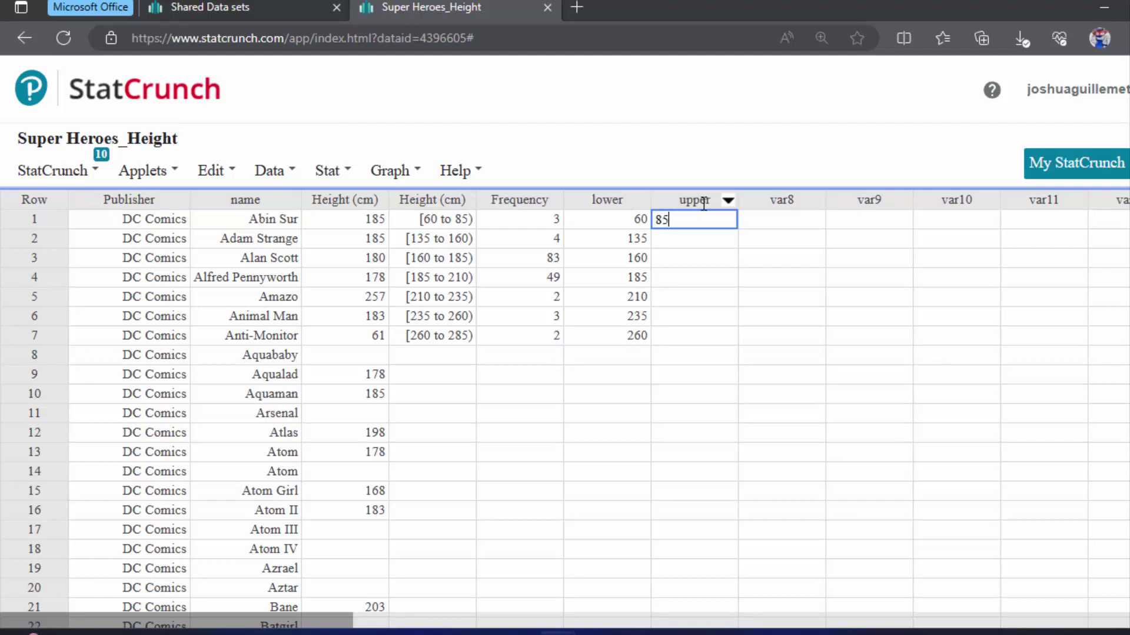
pyautogui.press('Return')
pyautogui.write('160')
pyautogui.press('Return')
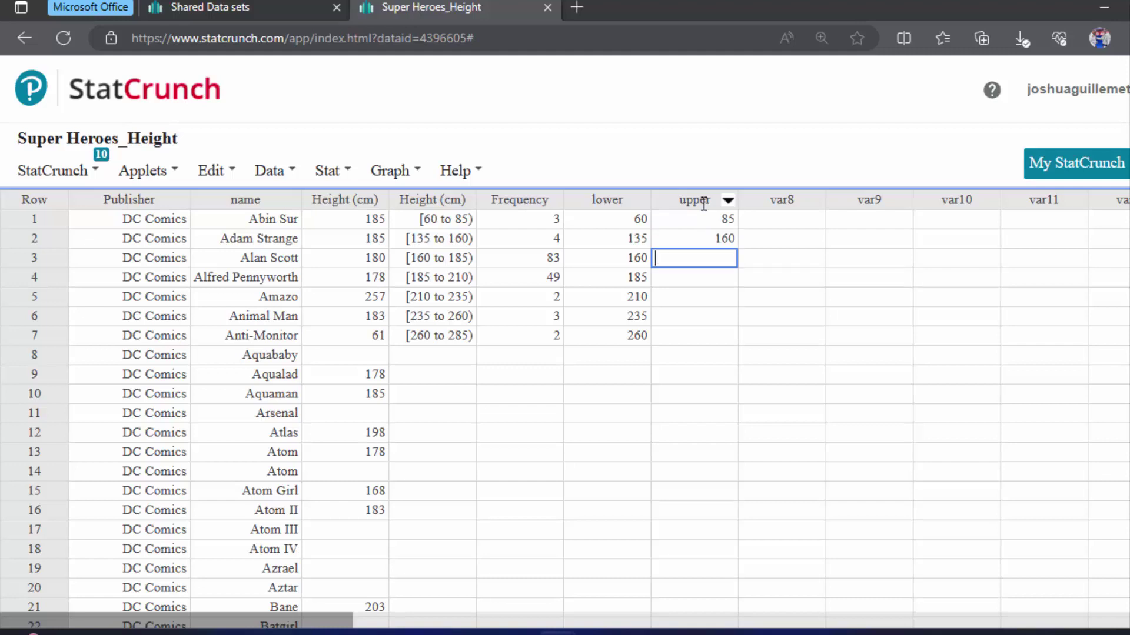
pyautogui.write('185')
pyautogui.press('Return')
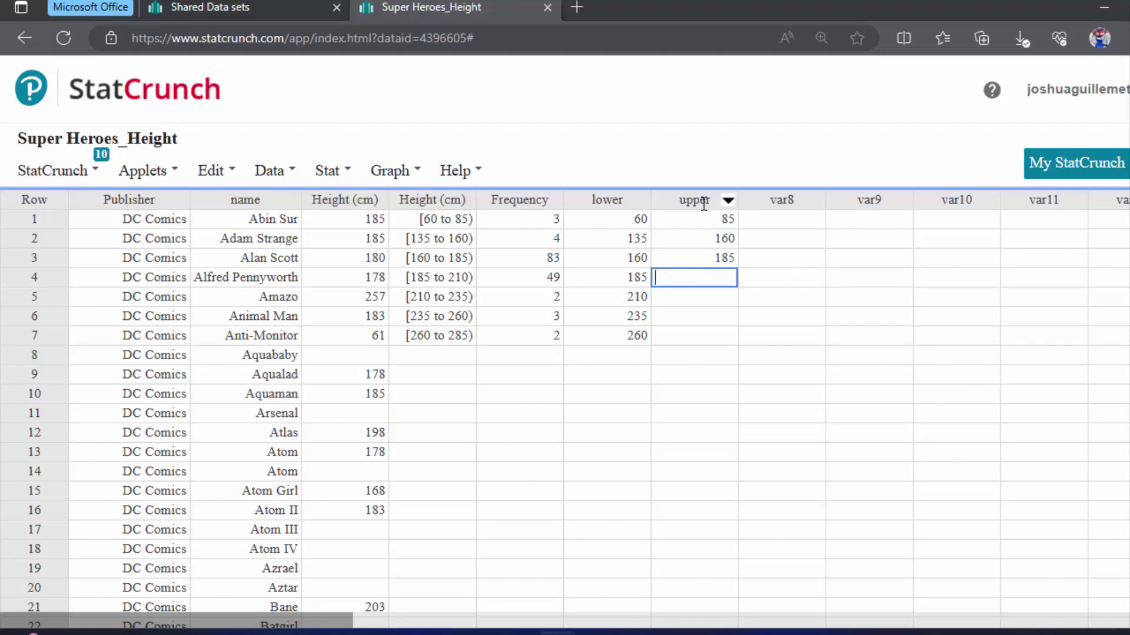
pyautogui.write('210')
pyautogui.press('Return')
pyautogui.write('235')
pyautogui.press('Return')
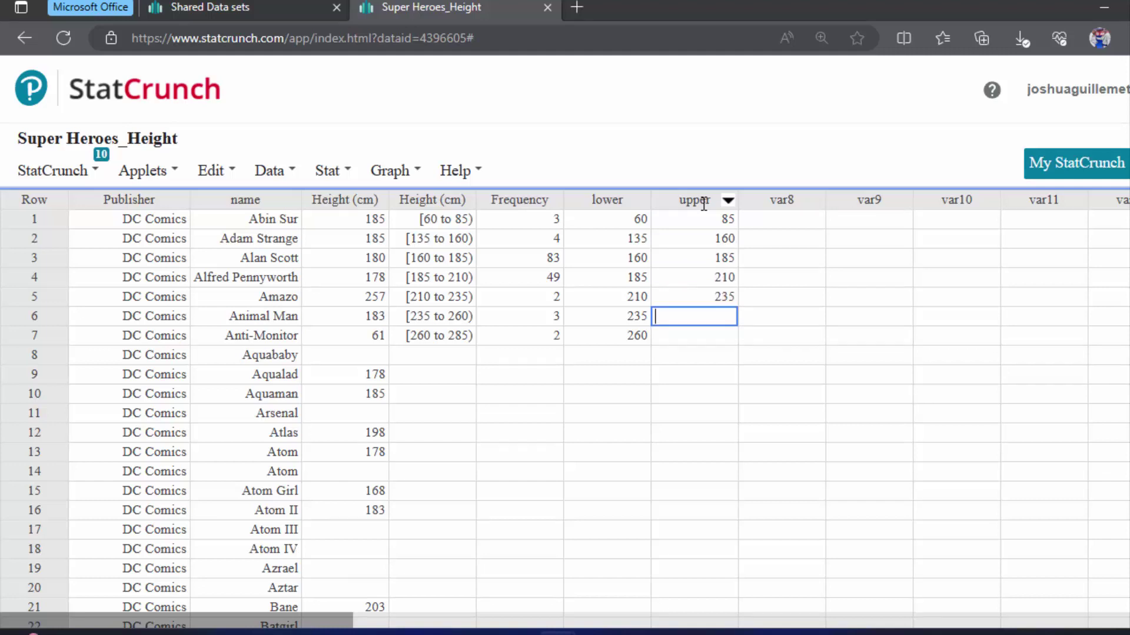
pyautogui.write('260')
pyautogui.press('Return')
pyautogui.write('285')
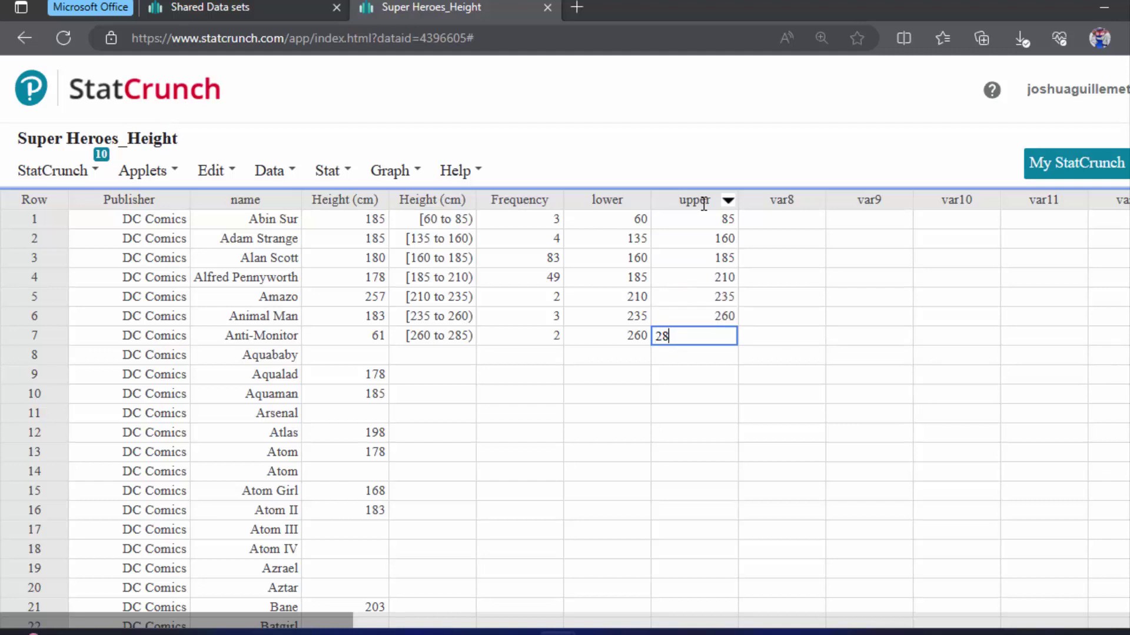
pyautogui.press('Return')
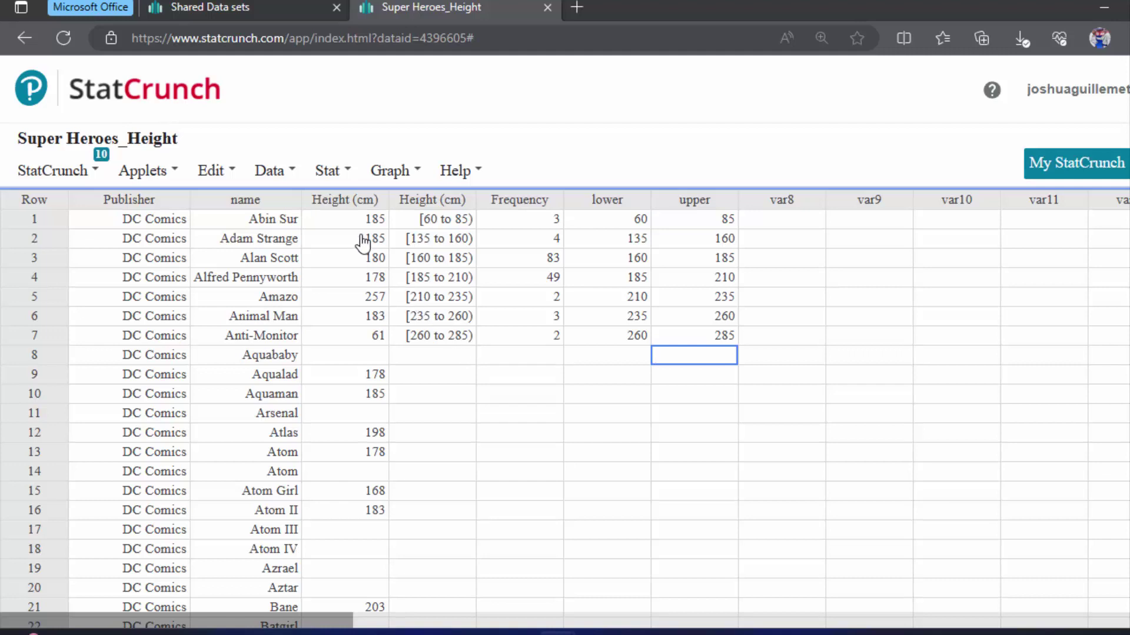
# Step: Build the expression (lower+upper)/2 in Data > Compute > Expression
pyautogui.click(276, 172)
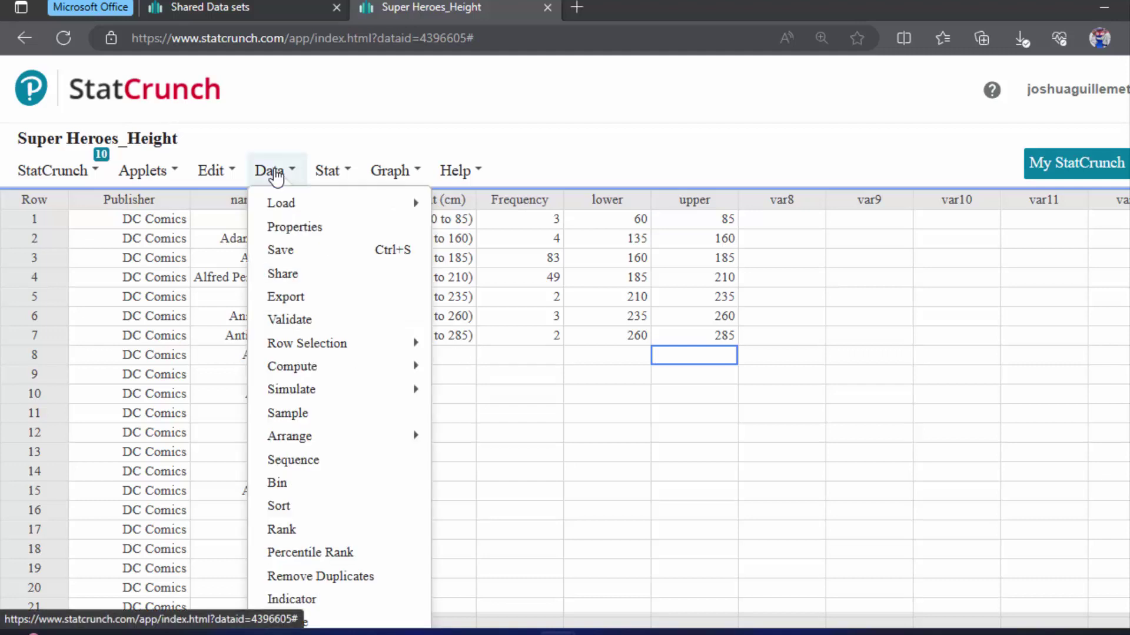
pyautogui.moveTo(310, 372)
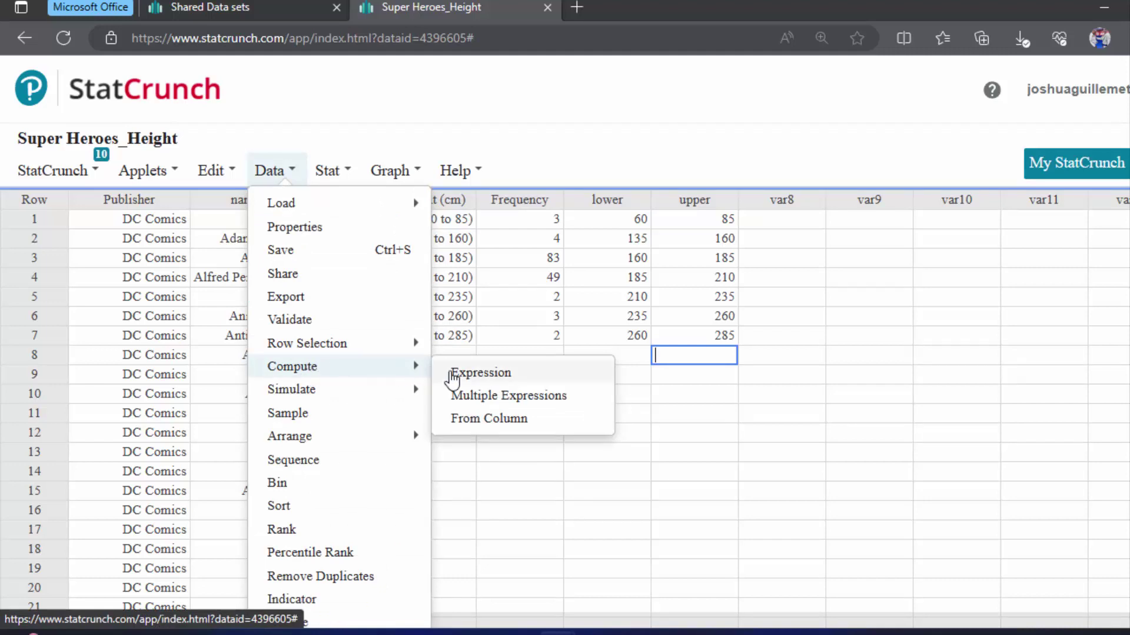
pyautogui.click(505, 378)
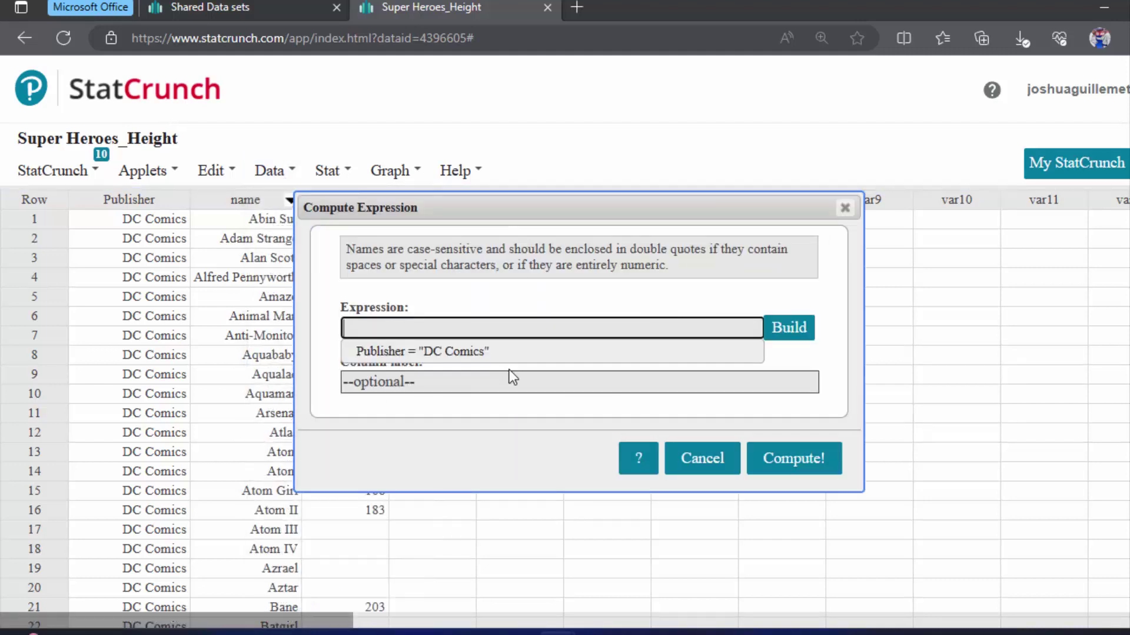
pyautogui.click(784, 328)
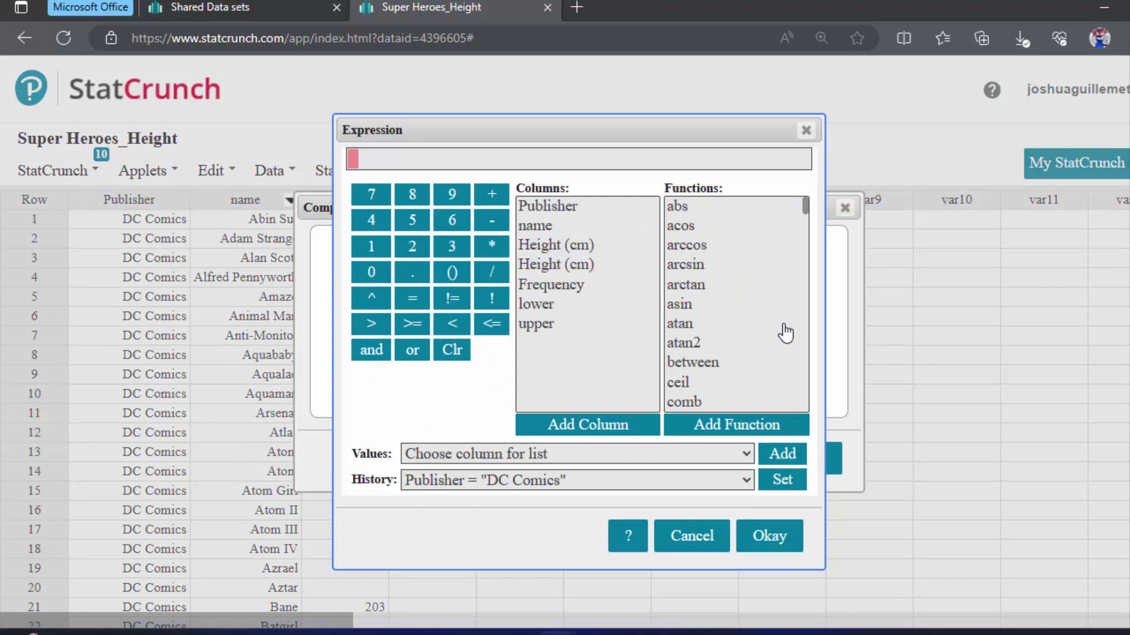
pyautogui.click(452, 274)
pyautogui.click(548, 303)
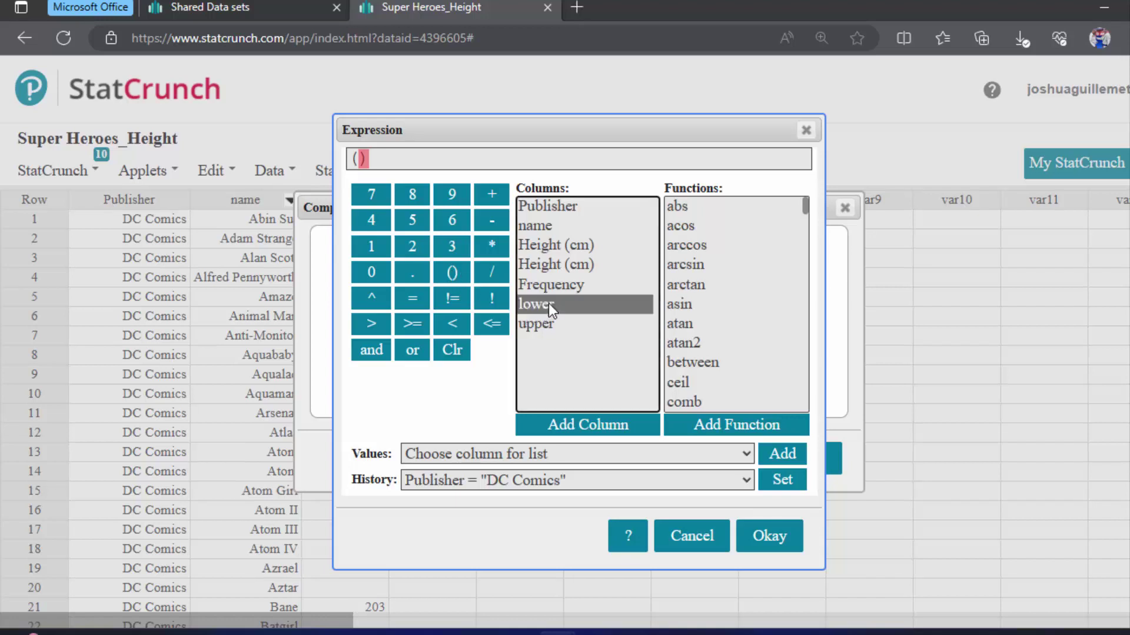
pyautogui.click(584, 424)
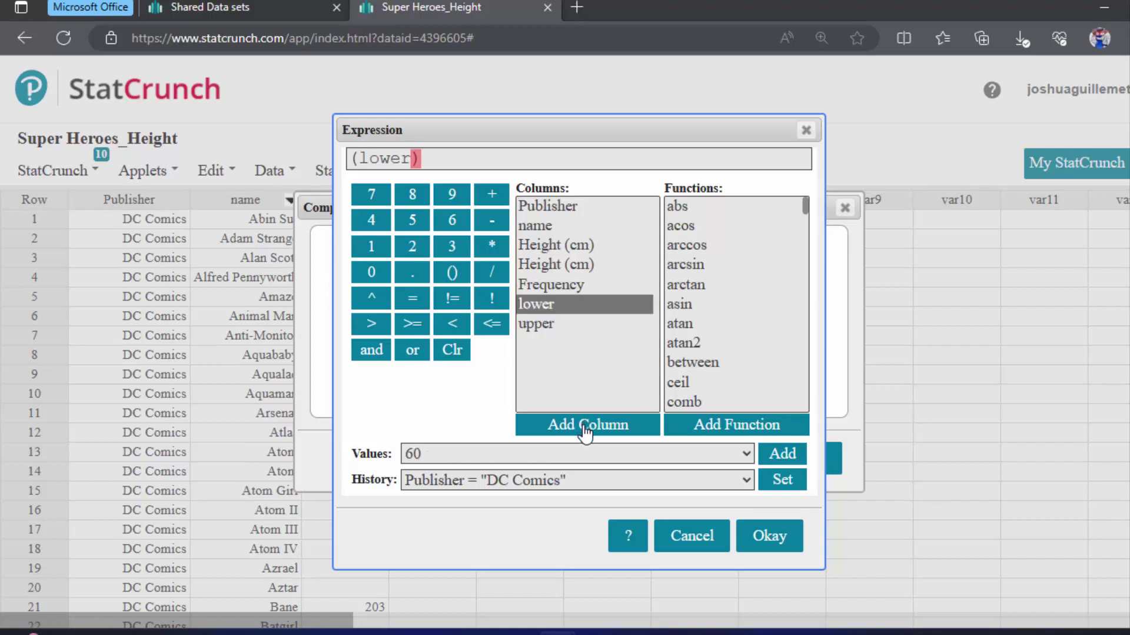
pyautogui.click(491, 199)
pyautogui.click(536, 328)
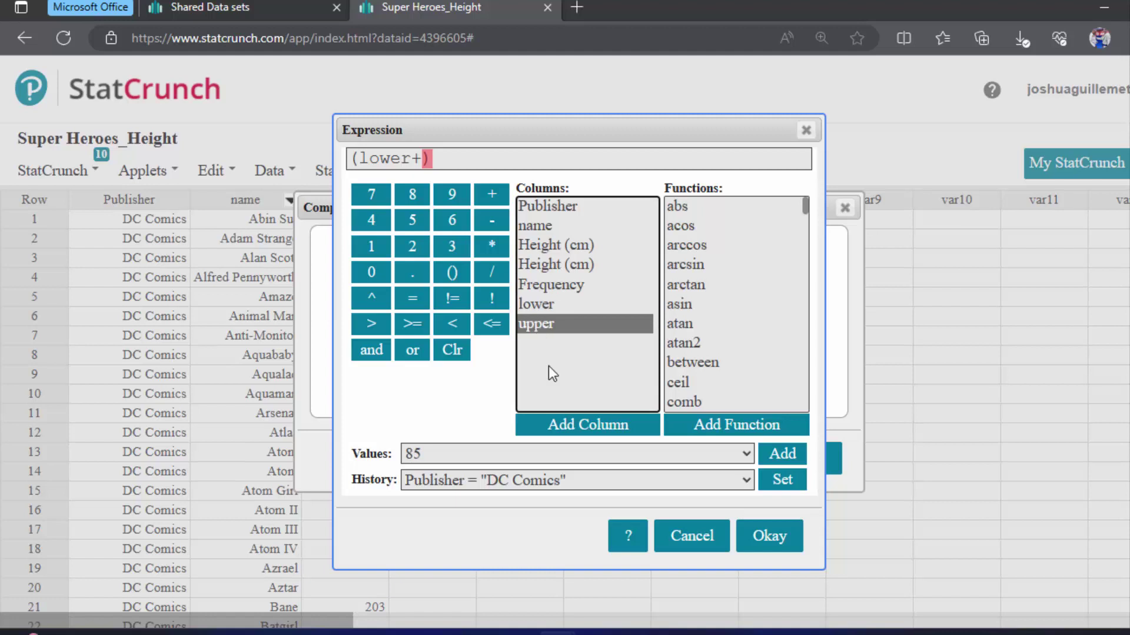
pyautogui.click(569, 426)
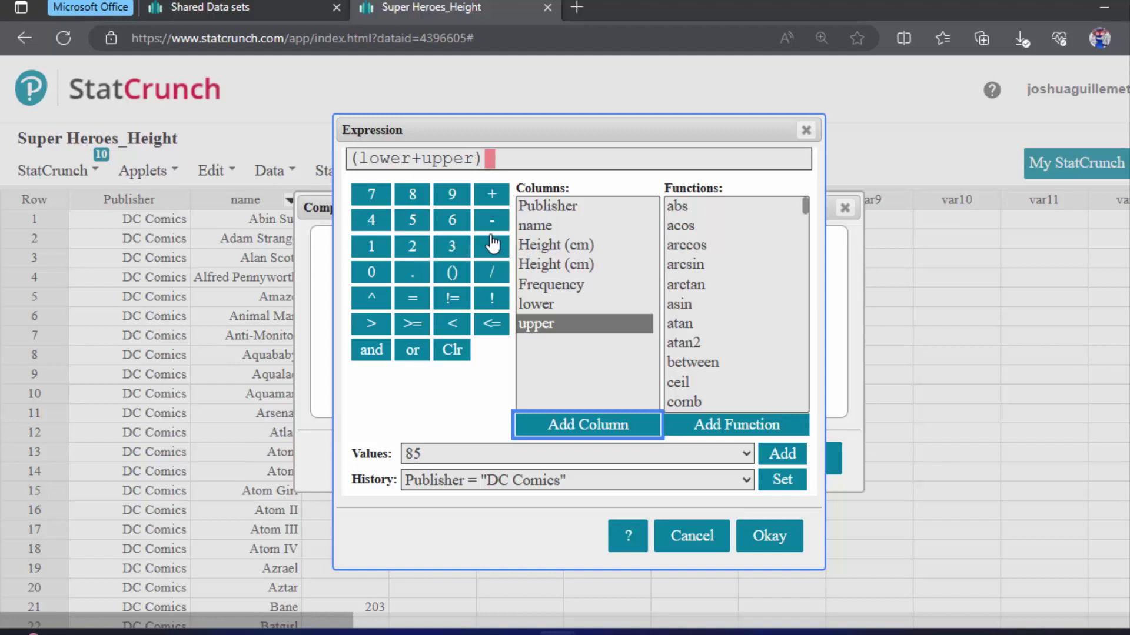
pyautogui.click(493, 272)
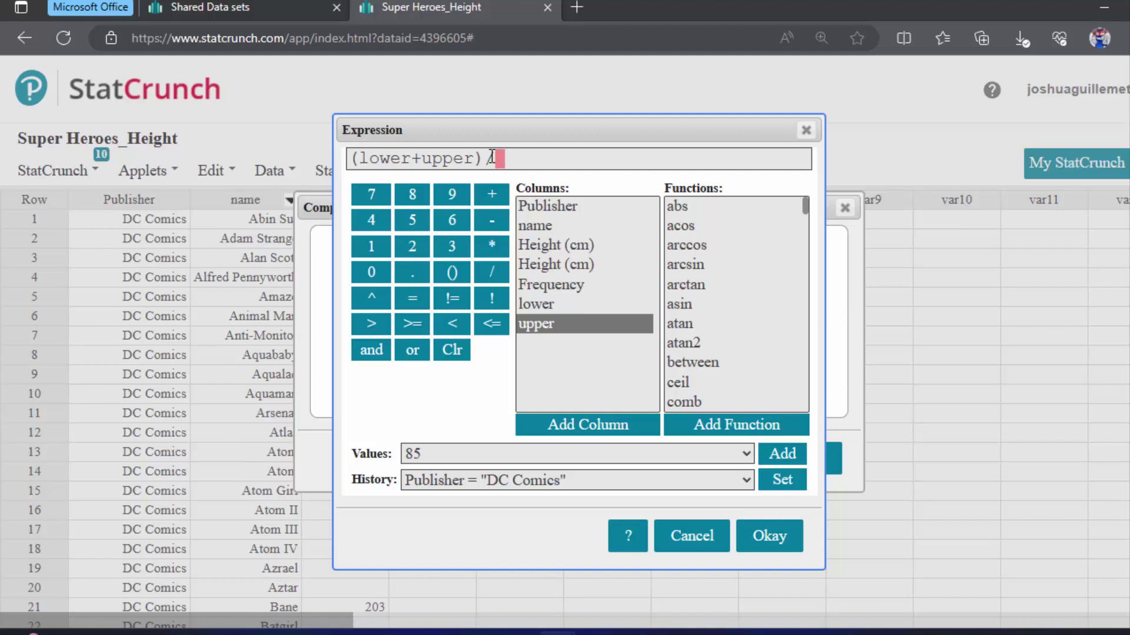
pyautogui.click(411, 250)
# Step: Accept the expression, label the new column midpoint, and compute it
pyautogui.click(768, 532)
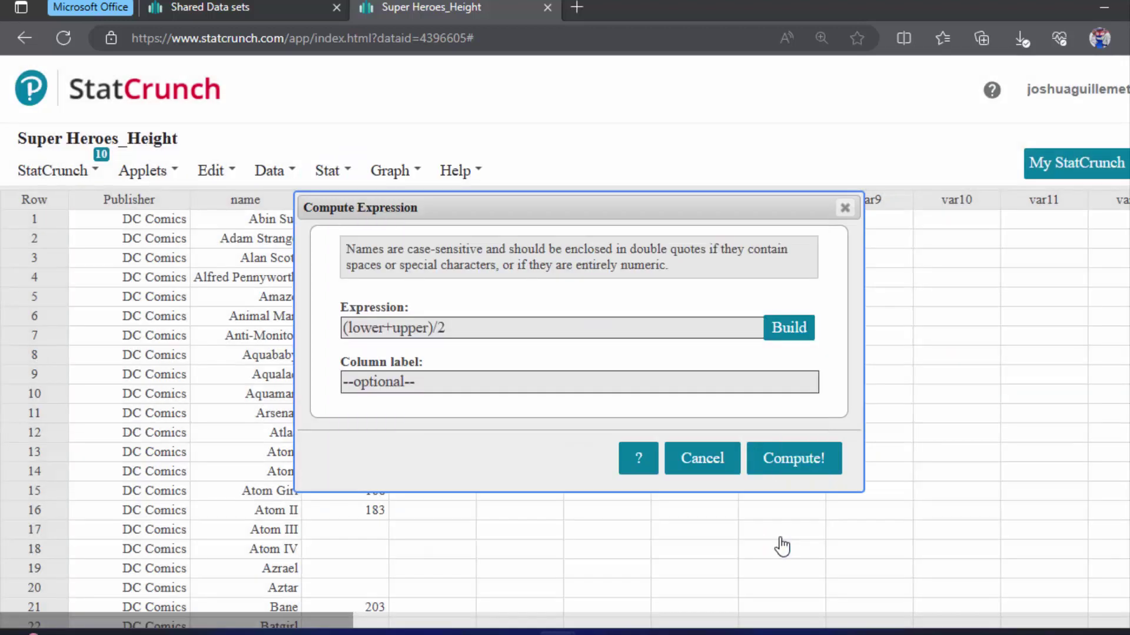
pyautogui.click(505, 383)
pyautogui.write('mido')
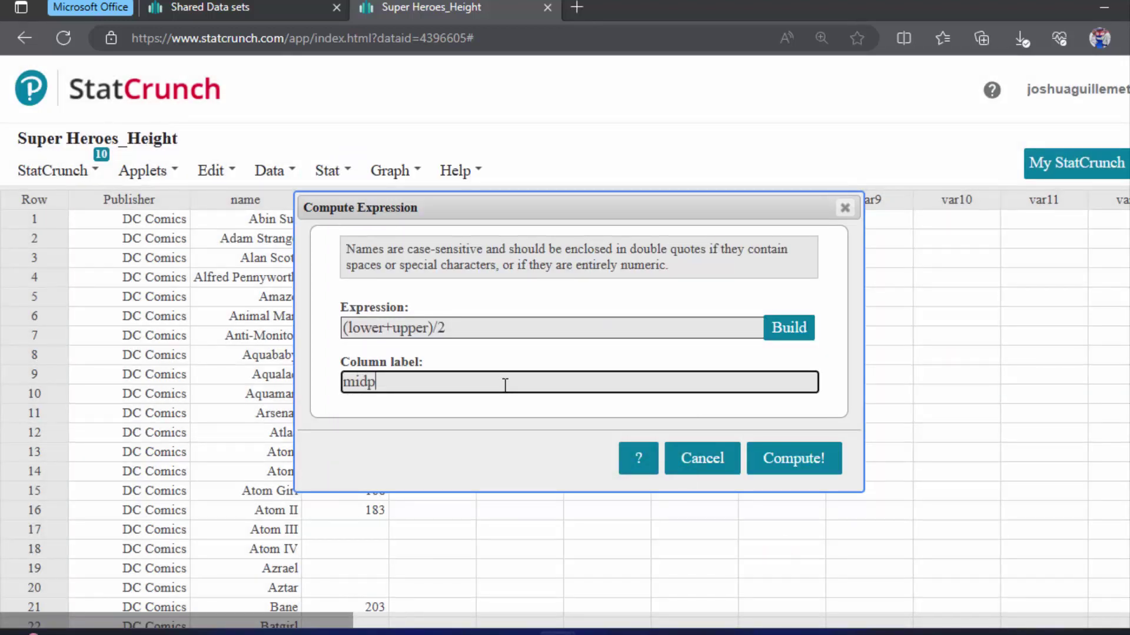
pyautogui.write('oint')
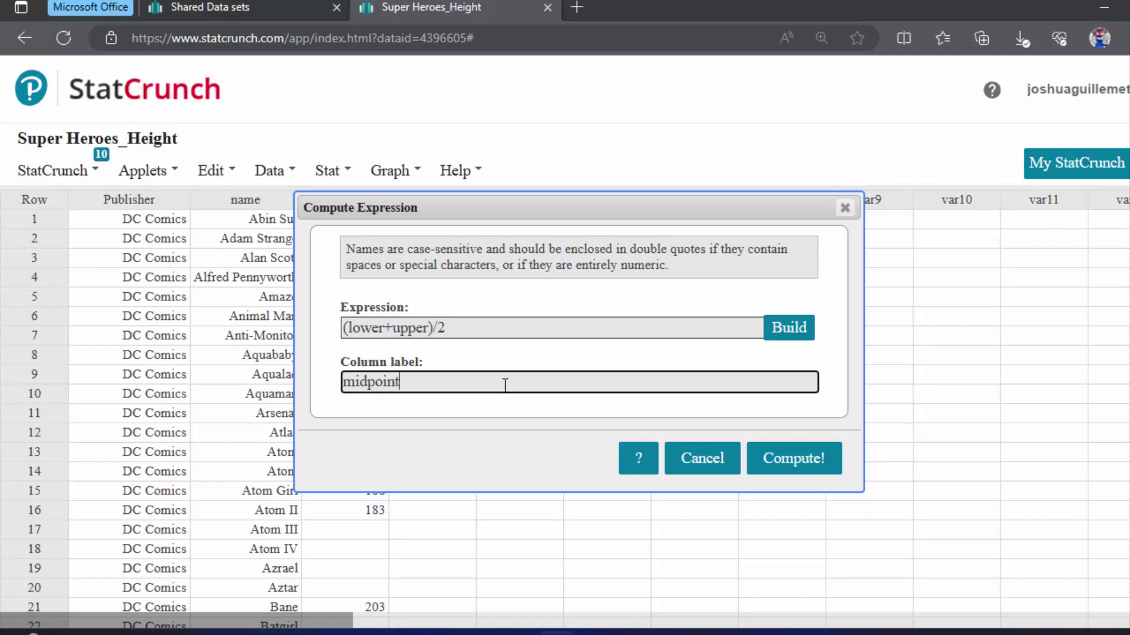
pyautogui.click(794, 465)
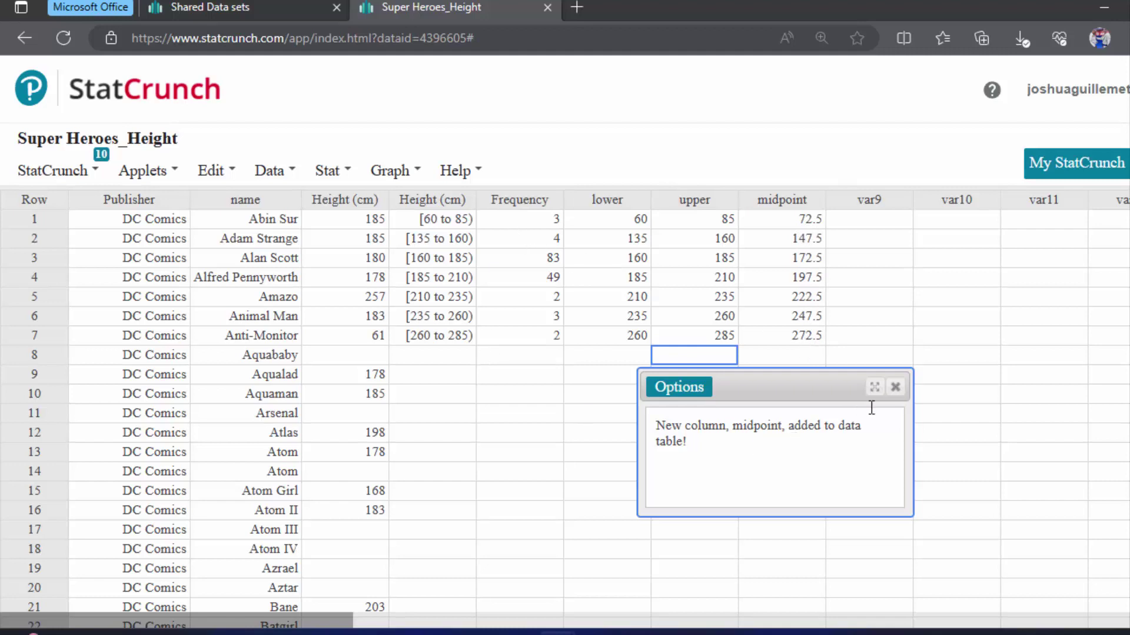
# Step: Draw a Bar Plot With Summary using midpoint categories and Frequency counts, then move it over the table
pyautogui.click(894, 389)
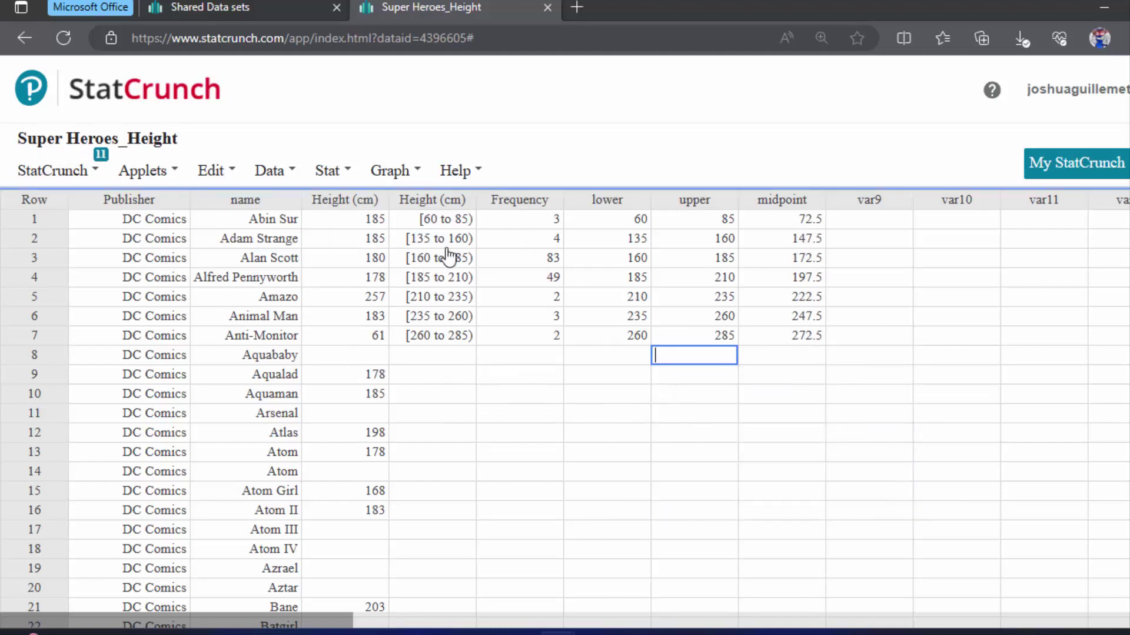
pyautogui.click(404, 174)
pyautogui.moveTo(400, 206)
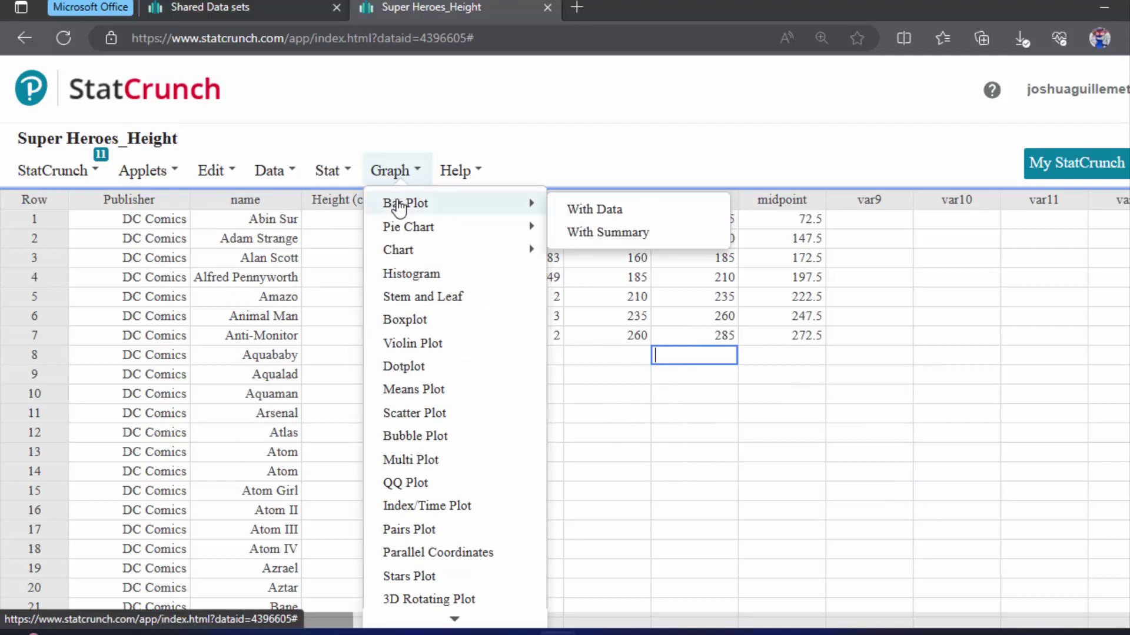
pyautogui.click(596, 235)
pyautogui.click(422, 139)
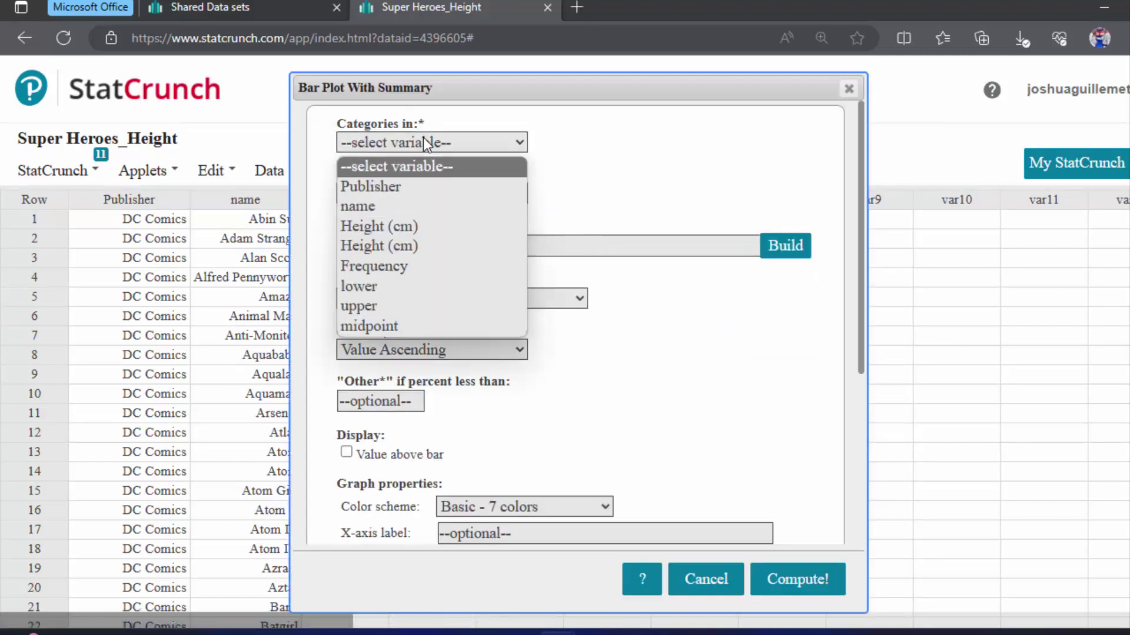
pyautogui.click(363, 325)
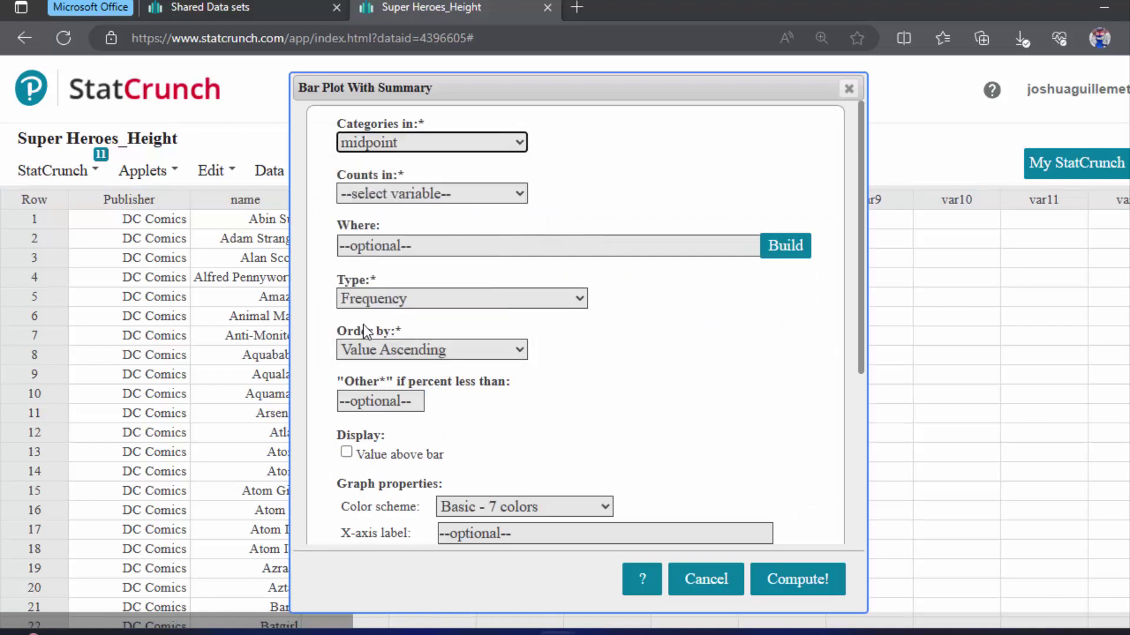
pyautogui.click(379, 195)
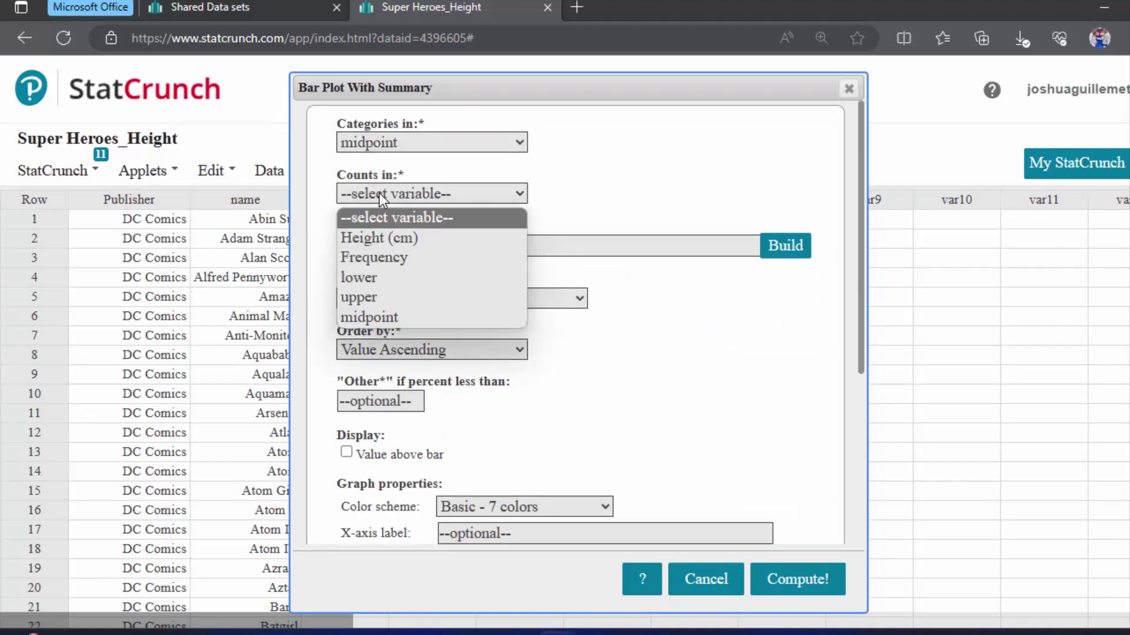
pyautogui.click(380, 257)
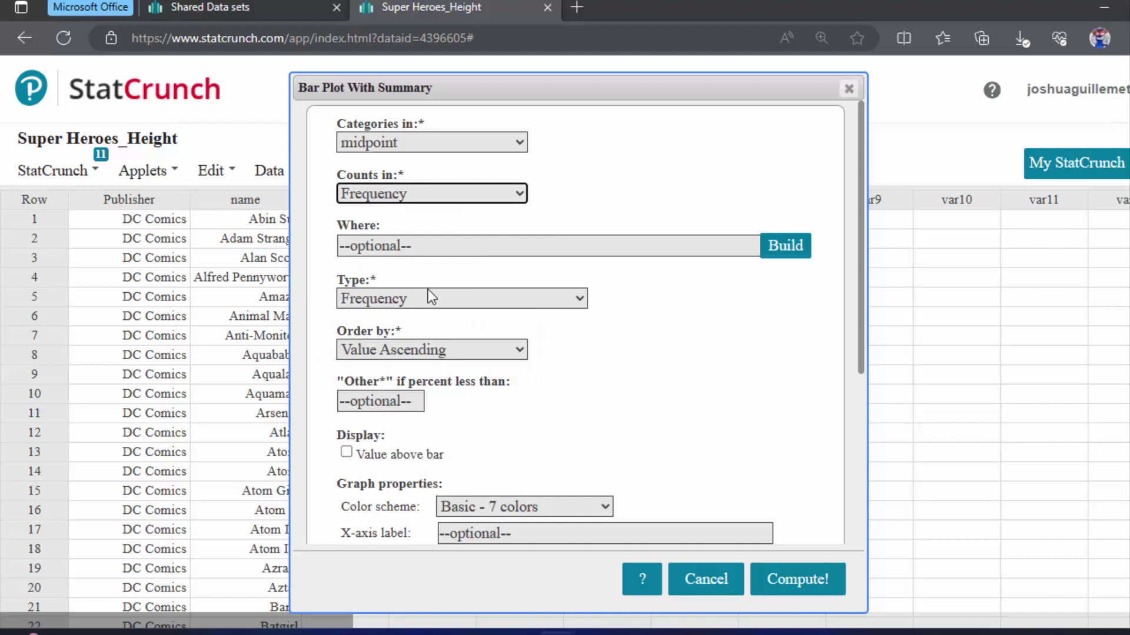
pyautogui.click(791, 585)
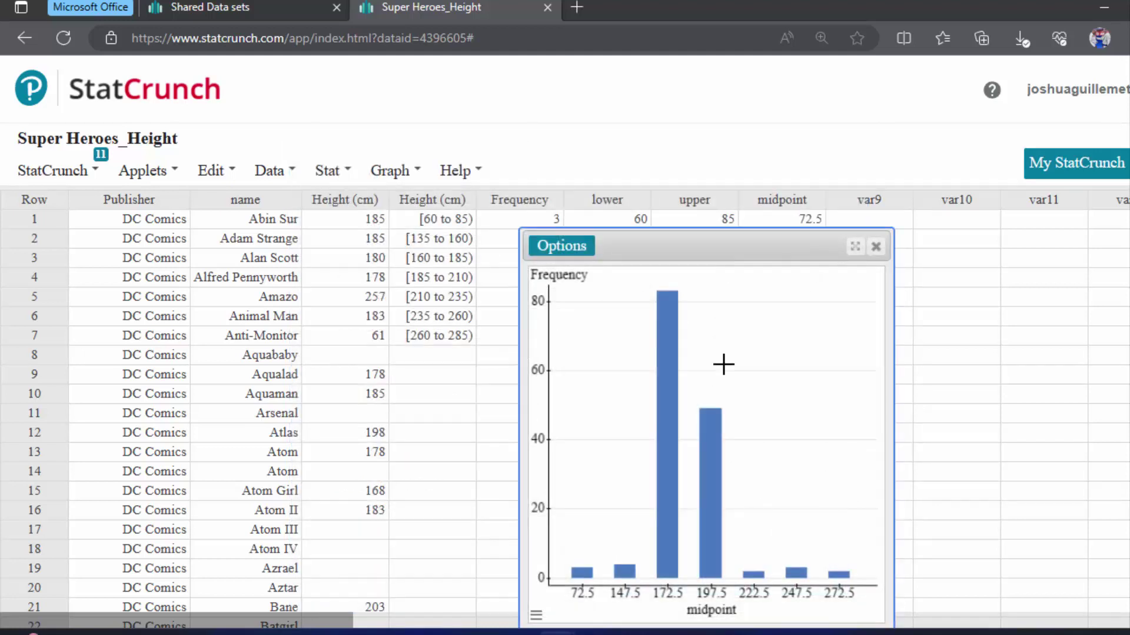
pyautogui.moveTo(704, 253); pyautogui.dragTo(629, 117)
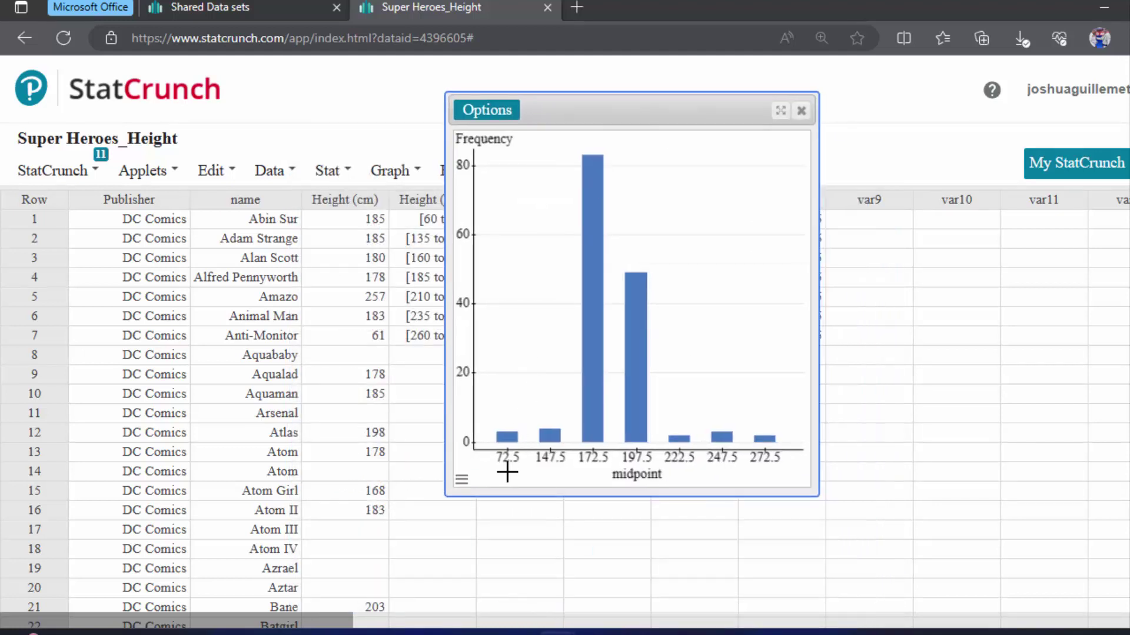